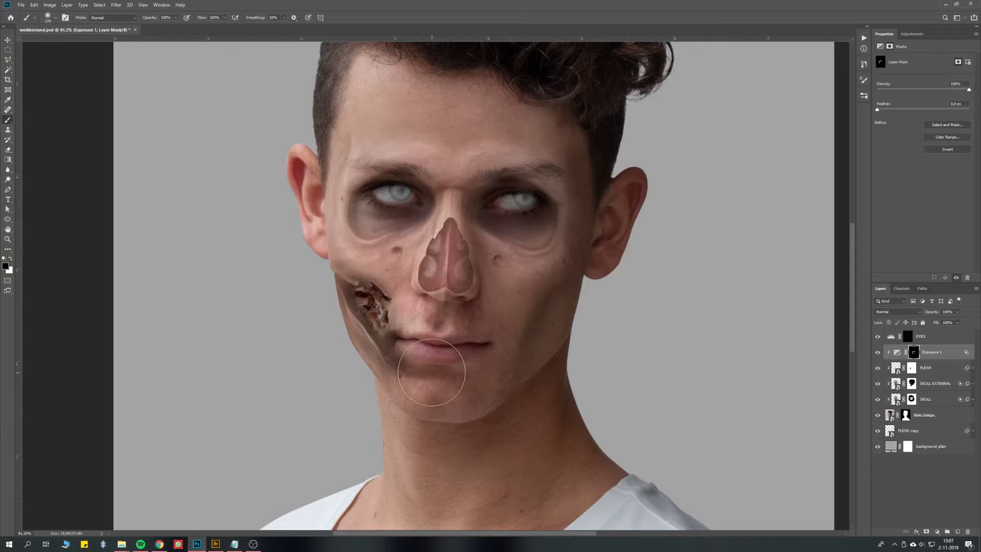
Adjust the exposure of the Exposure 1 adjustment layer to -1.44.
{"action": "key", "text": "x"}
{"action": "key", "text": "bracketright"}
{"action": "scroll", "coordinate": [375, 328], "scroll_direction": "down", "scroll_amount": 5}
{"action": "left_click", "coordinate": [897, 352]}
{"action": "left_click_drag", "start_coordinate": [911, 78], "coordinate": [915, 80]}
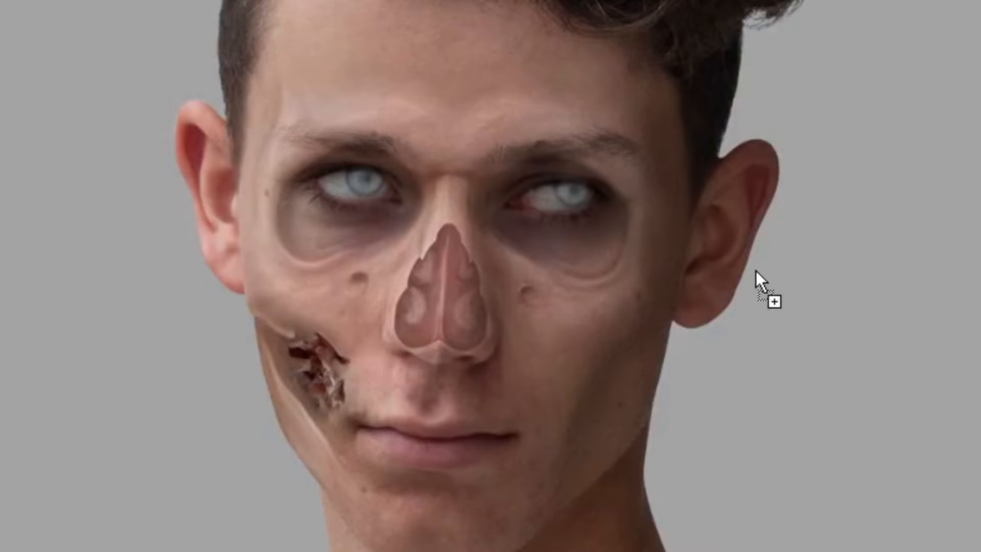
Place the close-up photo of the elderly man as a new layer, tilt it slightly and lower its opacity to 43%.
{"action": "left_click_drag", "start_coordinate": [755, 271], "coordinate": [757, 269]}
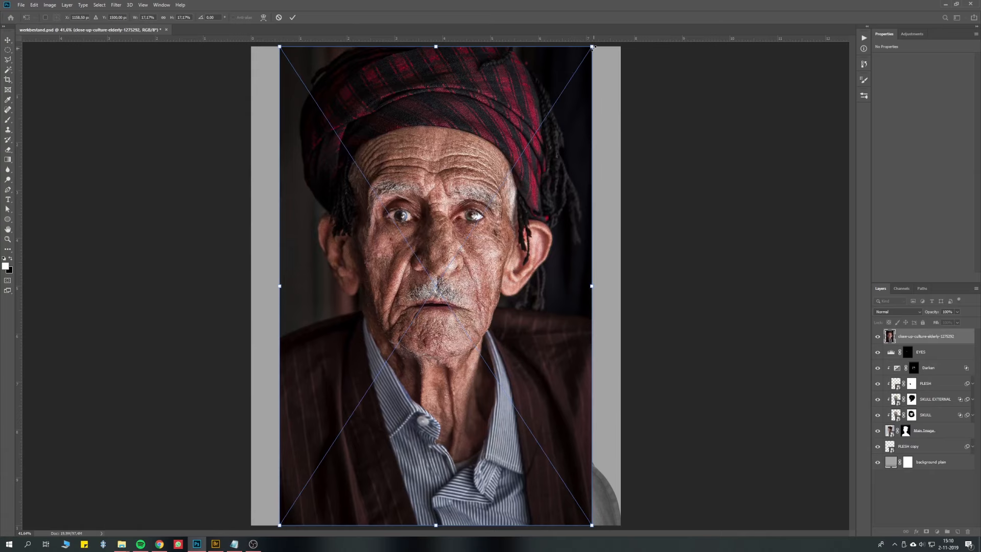
{"action": "left_click_drag", "start_coordinate": [593, 47], "coordinate": [602, 54]}
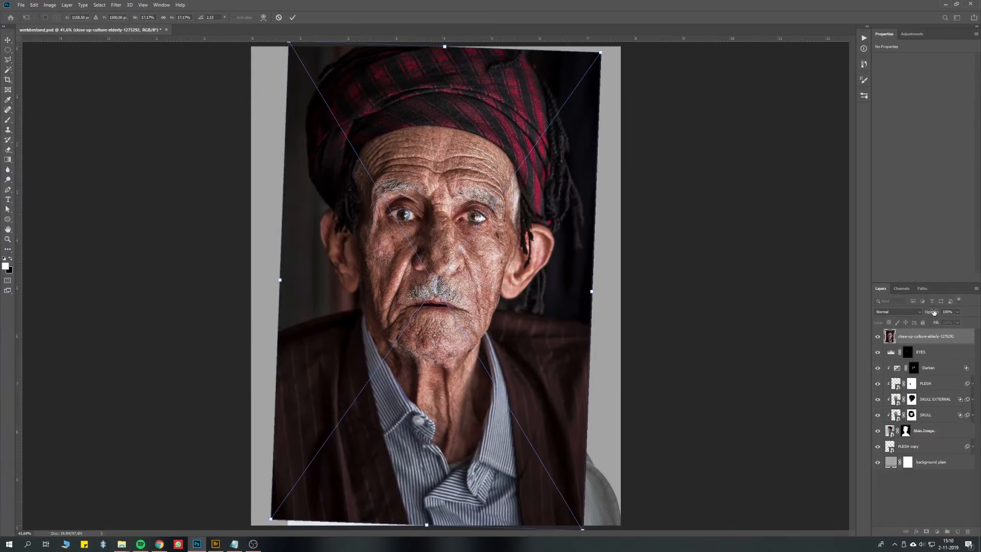
{"action": "left_click_drag", "start_coordinate": [934, 312], "coordinate": [912, 313]}
Scale down, rotate and reposition the semi-transparent photo so its face lines up with the portrait underneath.
{"action": "left_click_drag", "start_coordinate": [602, 53], "coordinate": [537, 144]}
{"action": "left_click_drag", "start_coordinate": [511, 177], "coordinate": [543, 132]}
{"action": "left_click_drag", "start_coordinate": [521, 169], "coordinate": [532, 163]}
{"action": "left_click_drag", "start_coordinate": [553, 128], "coordinate": [564, 114]}
{"action": "left_click_drag", "start_coordinate": [537, 160], "coordinate": [531, 161]}
{"action": "left_click_drag", "start_coordinate": [287, 501], "coordinate": [292, 497]}
{"action": "key", "text": "Return"}
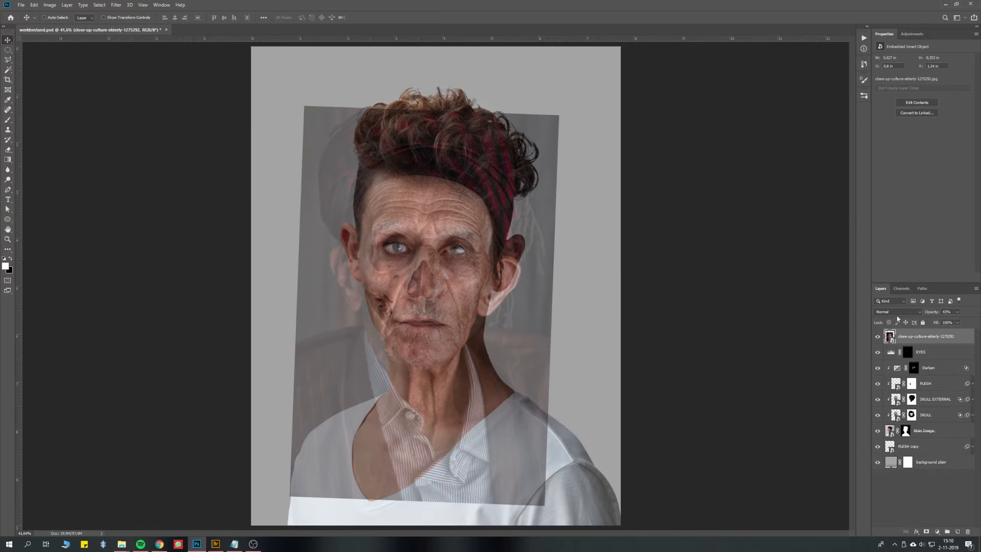
Flip the placed photo horizontally, realign it over the face and restore its opacity to 100%.
{"action": "left_click_drag", "start_coordinate": [932, 312], "coordinate": [961, 313]}
{"action": "key", "text": "ctrl+t"}
{"action": "right_click", "coordinate": [388, 243]}
{"action": "left_click", "coordinate": [409, 367]}
{"action": "left_click_drag", "start_coordinate": [569, 90], "coordinate": [593, 108]}
{"action": "mouse_move", "coordinate": [932, 312]}
{"action": "left_mouse_down"}
{"action": "mouse_move", "coordinate": [910, 314]}
{"action": "mouse_move", "coordinate": [932, 313]}
{"action": "left_mouse_up"}
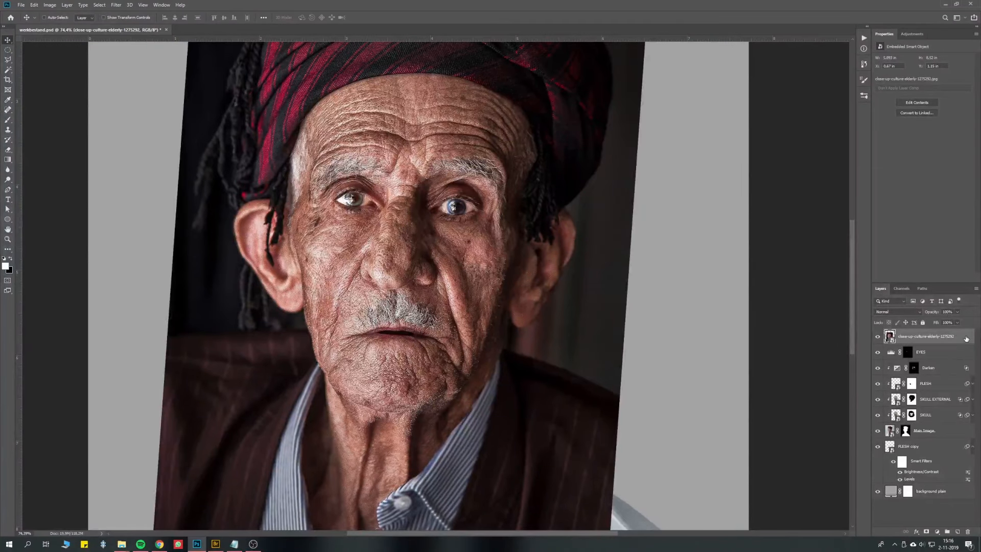
Split the highlight slider for This Layer in the photo's Blend If settings to 0 / 255.
{"action": "double_click", "coordinate": [965, 339]}
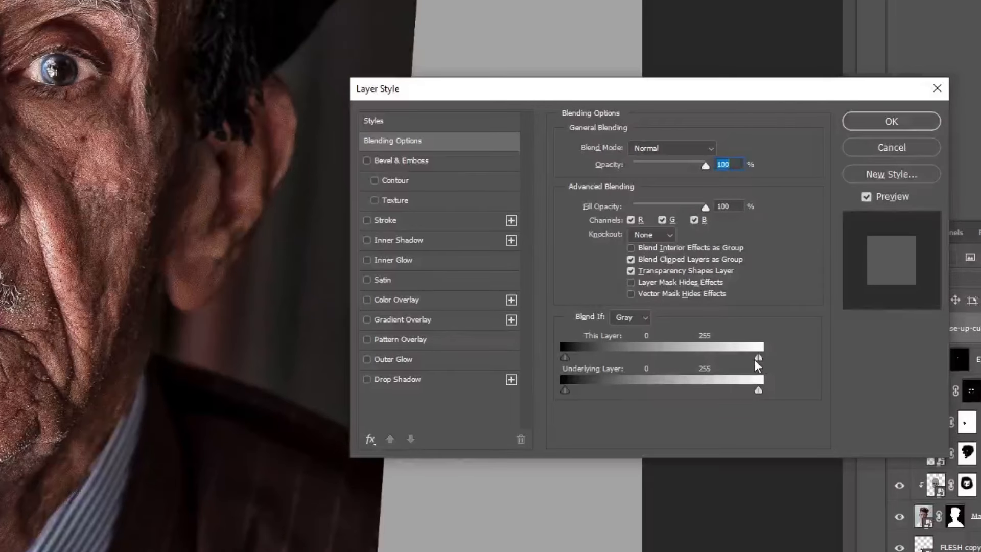
{"action": "left_click_drag", "start_coordinate": [755, 359], "coordinate": [477, 359]}
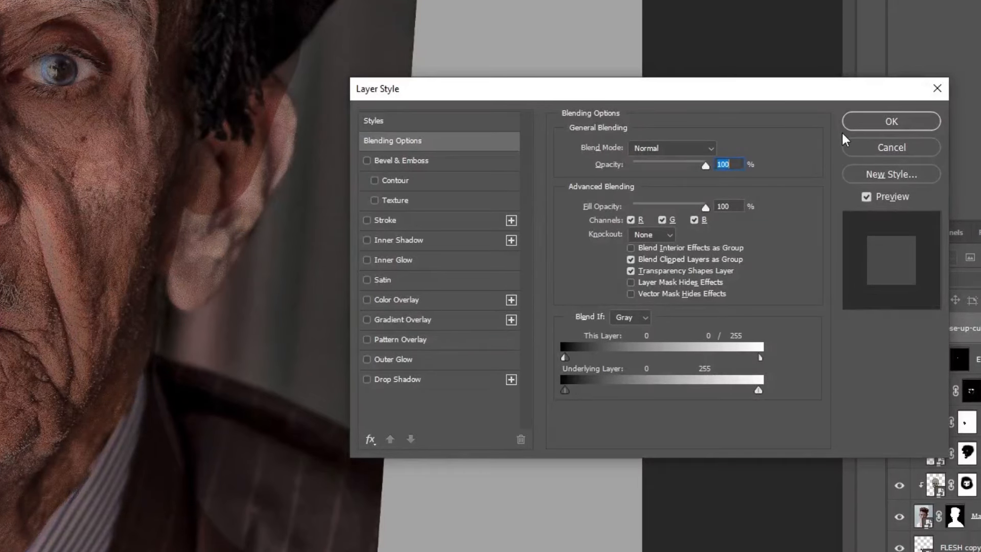
{"action": "left_click", "coordinate": [858, 124]}
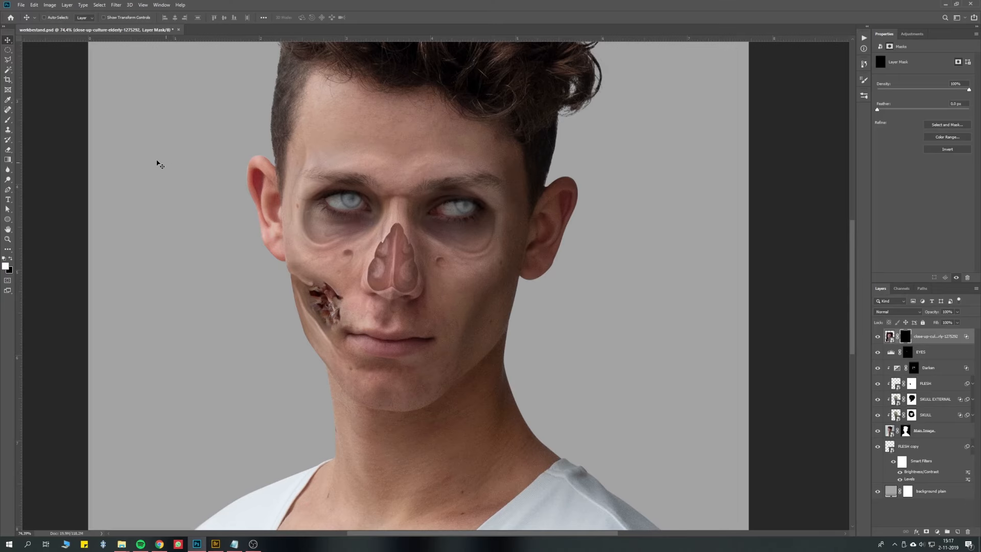
Paint on the photo's layer mask to reveal wrinkled skin over both eyebrows and down the shaded temple and cheek.
{"action": "key", "text": "b"}
{"action": "scroll", "coordinate": [281, 139], "scroll_direction": "up", "scroll_amount": 5}
{"action": "key", "text": "x"}
{"action": "key", "text": "x"}
{"action": "left_click_drag", "start_coordinate": [370, 172], "coordinate": [558, 179]}
{"action": "mouse_move", "coordinate": [564, 179]}
{"action": "left_mouse_down"}
{"action": "mouse_move", "coordinate": [511, 148]}
{"action": "mouse_move", "coordinate": [595, 198]}
{"action": "mouse_move", "coordinate": [581, 302]}
{"action": "mouse_move", "coordinate": [526, 415]}
{"action": "left_mouse_up"}
{"action": "mouse_move", "coordinate": [522, 348]}
{"action": "left_mouse_down"}
{"action": "mouse_move", "coordinate": [515, 424]}
{"action": "mouse_move", "coordinate": [484, 352]}
{"action": "left_mouse_up"}
{"action": "key", "text": "x"}
{"action": "left_click_drag", "start_coordinate": [470, 410], "coordinate": [473, 356]}
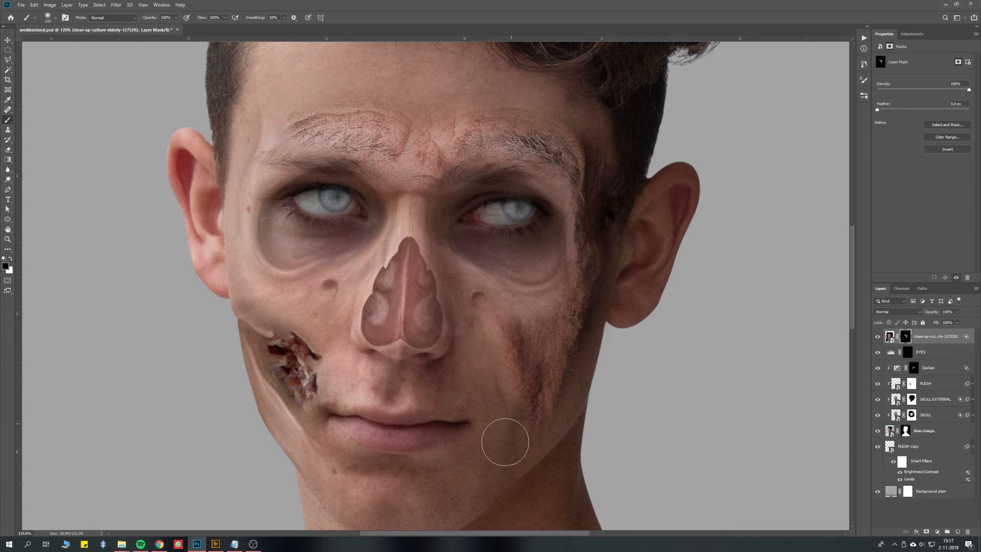
Refine the wrinkle mask on the shaded cheek and reveal skin texture along the chin, jaw and wounded cheek.
{"action": "left_click_drag", "start_coordinate": [506, 442], "coordinate": [508, 357]}
{"action": "key", "text": "x"}
{"action": "left_click_drag", "start_coordinate": [548, 340], "coordinate": [485, 413]}
{"action": "key", "text": "x"}
{"action": "left_click_drag", "start_coordinate": [544, 404], "coordinate": [506, 442]}
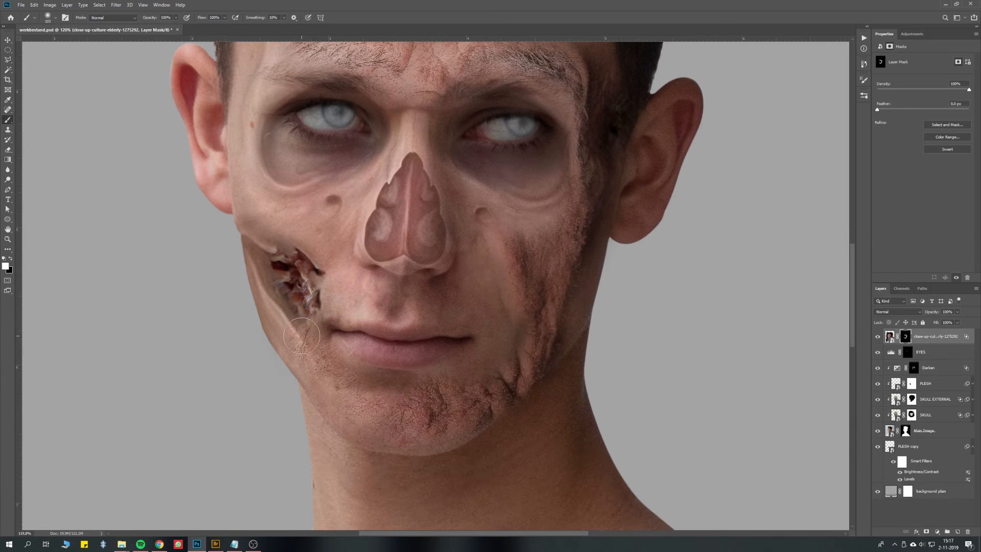
{"action": "left_click_drag", "start_coordinate": [322, 218], "coordinate": [400, 316]}
{"action": "left_click_drag", "start_coordinate": [434, 302], "coordinate": [355, 316]}
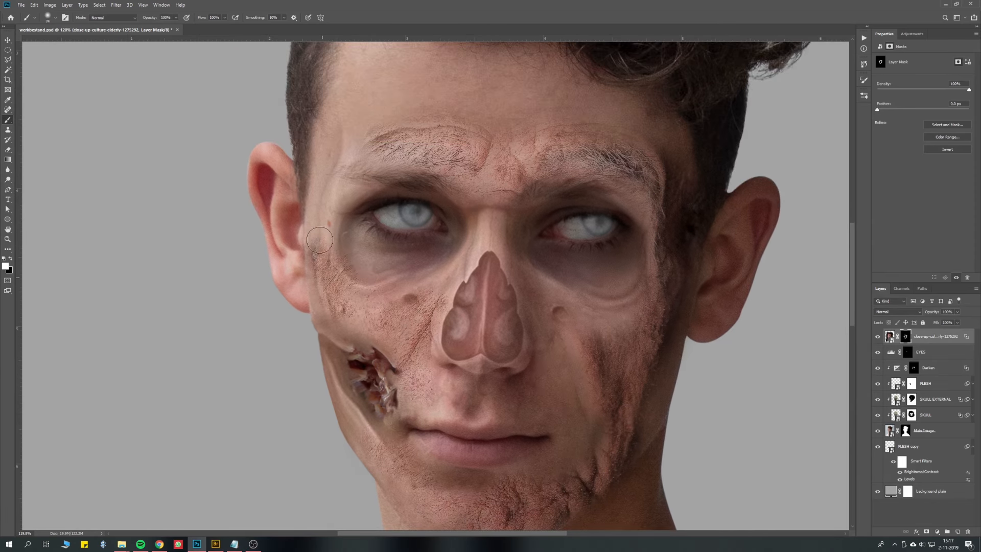
Reveal wrinkle texture on the mask beside the eye and up the temple above the wounded cheek.
{"action": "left_click_drag", "start_coordinate": [319, 239], "coordinate": [335, 179]}
{"action": "left_click_drag", "start_coordinate": [327, 205], "coordinate": [347, 278]}
{"action": "key", "text": "x"}
{"action": "key", "text": "x"}
{"action": "key", "text": "x"}
{"action": "mouse_move", "coordinate": [368, 220]}
{"action": "left_mouse_down"}
{"action": "mouse_move", "coordinate": [404, 93]}
{"action": "mouse_move", "coordinate": [375, 115]}
{"action": "mouse_move", "coordinate": [354, 171]}
{"action": "left_mouse_up"}
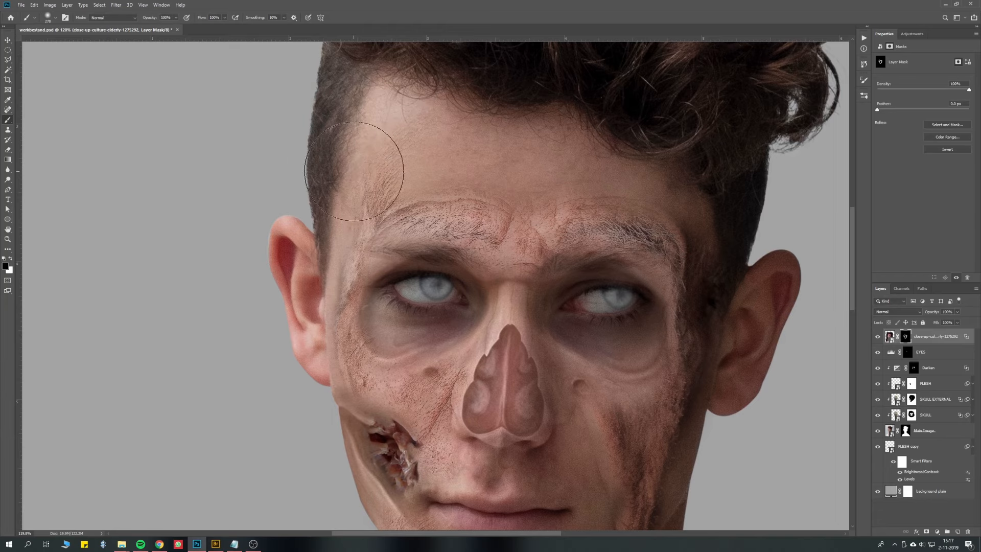
Blend wrinkle lines into the forehead by painting on the mask, and undo the last stroke near the hairline.
{"action": "left_click_drag", "start_coordinate": [438, 139], "coordinate": [381, 105]}
{"action": "key", "text": "x"}
{"action": "left_click_drag", "start_coordinate": [380, 102], "coordinate": [438, 54]}
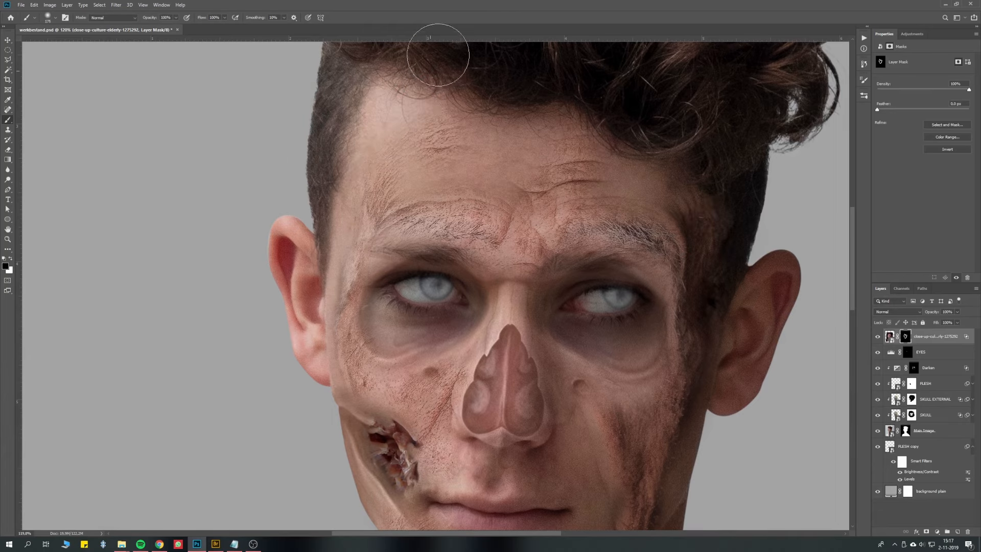
{"action": "key", "text": "x"}
{"action": "left_click_drag", "start_coordinate": [359, 131], "coordinate": [370, 115]}
{"action": "key", "text": "ctrl+z"}
Rename the placed photo layer to WRINKLES and move it between the Darken and FLESH layers.
{"action": "scroll", "coordinate": [372, 131], "scroll_direction": "down", "scroll_amount": 8}
{"action": "double_click", "coordinate": [937, 337]}
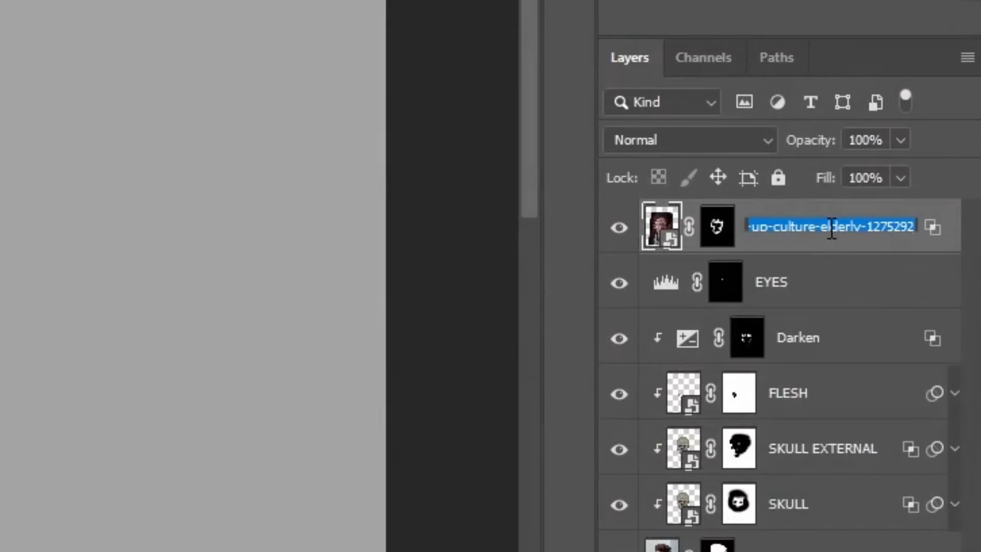
{"action": "left_click_drag", "start_coordinate": [830, 236], "coordinate": [835, 366]}
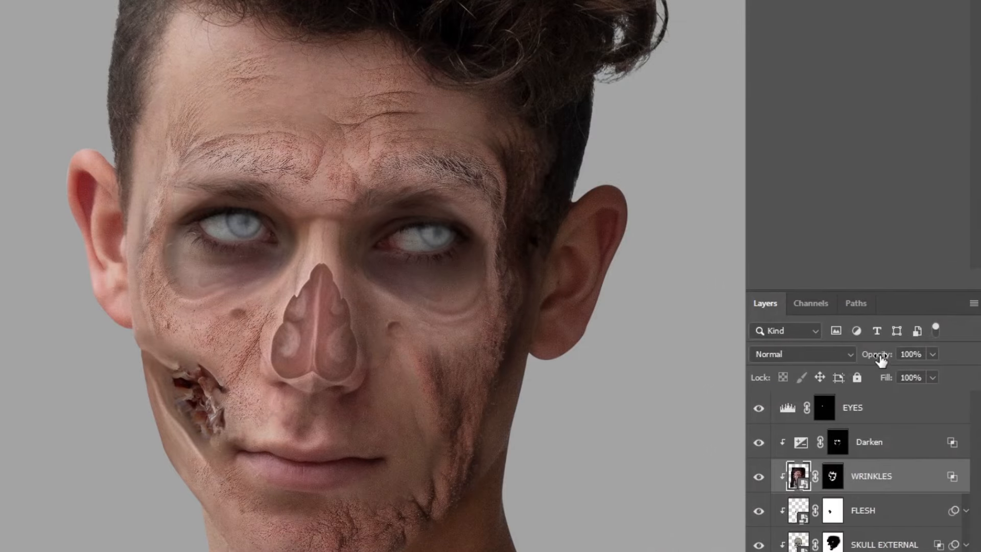
Lower the WRINKLES layer's opacity to 56% and set its blend mode to Luminosity.
{"action": "left_click_drag", "start_coordinate": [880, 357], "coordinate": [834, 190]}
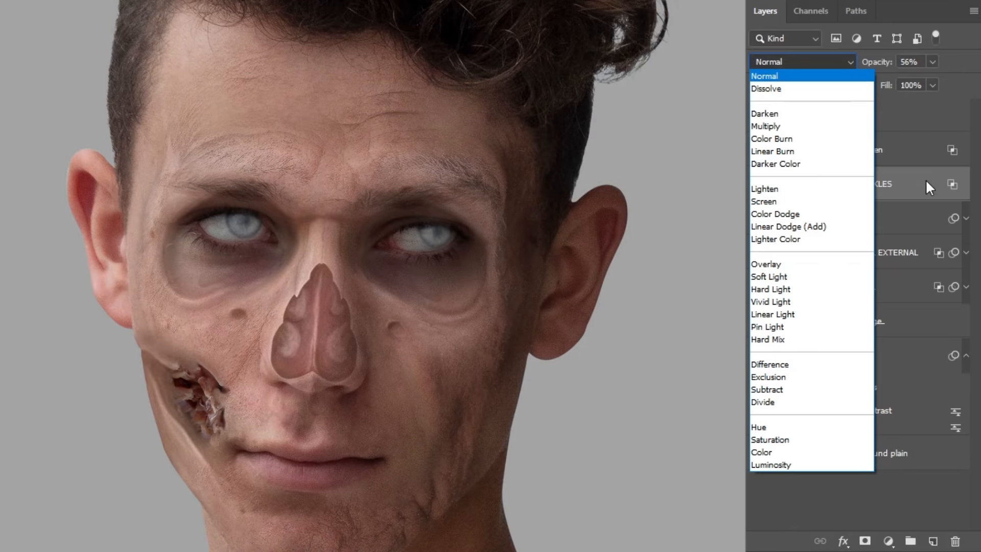
{"action": "left_click", "coordinate": [861, 466]}
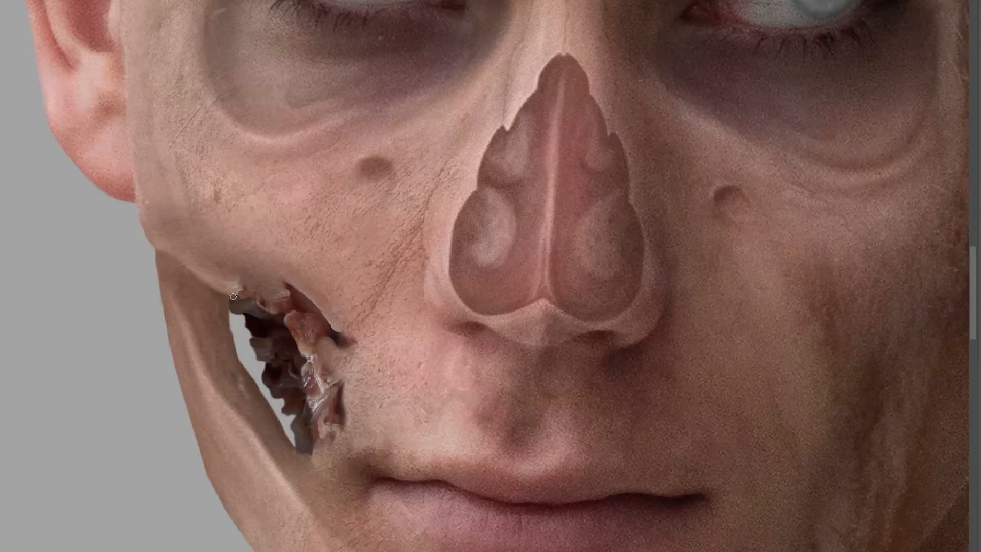
Use a 14 px Soft Round brush with 0% hardness for the edge of the cheek wound.
{"action": "right_click", "coordinate": [350, 324]}
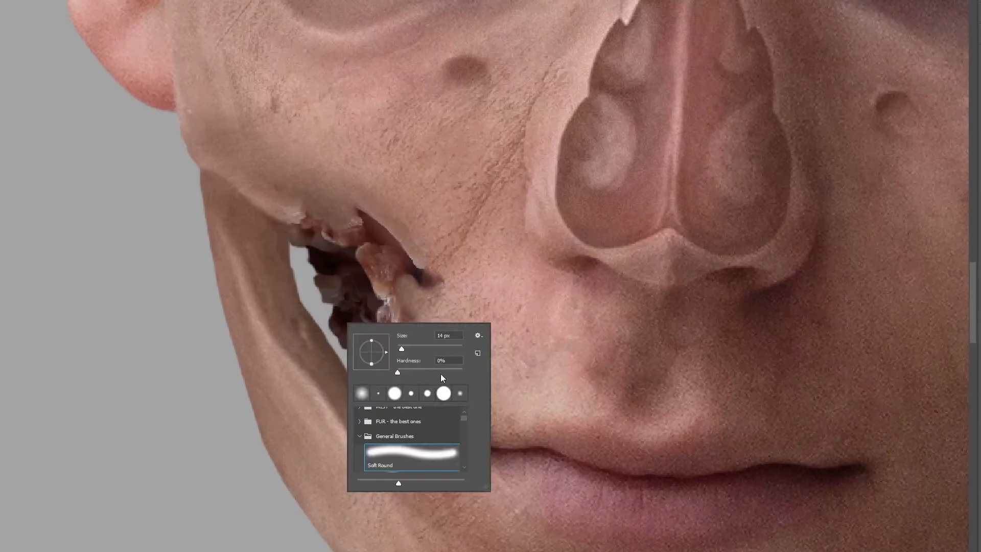
{"action": "key", "text": "Return"}
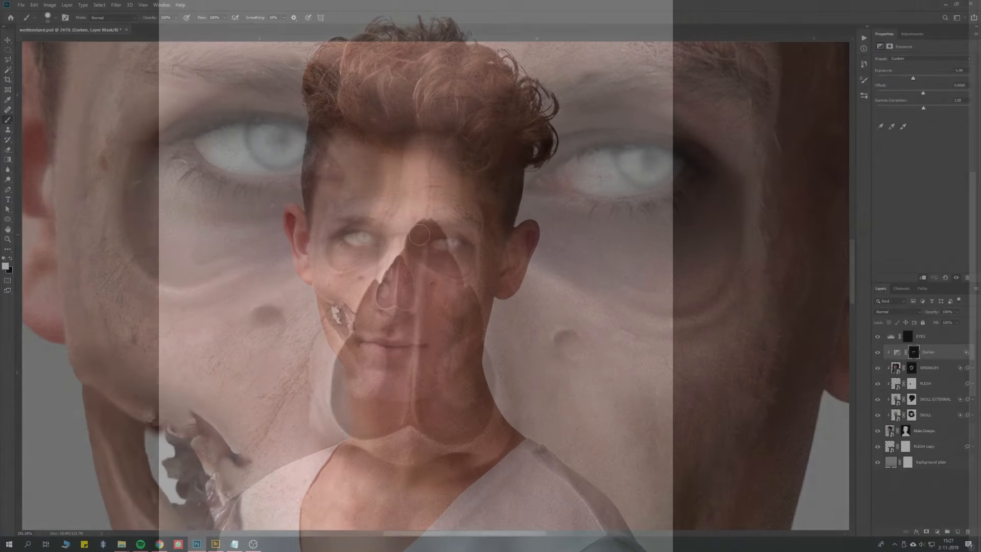
Darken the whole nasal cavity by painting white on the Darken layer's mask.
{"action": "left_click_drag", "start_coordinate": [424, 235], "coordinate": [441, 253]}
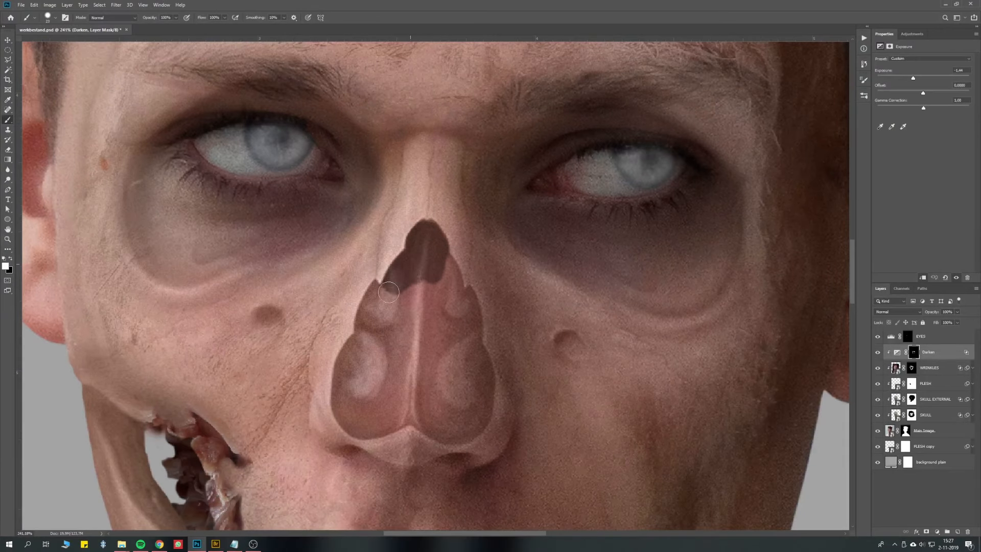
{"action": "mouse_move", "coordinate": [351, 360]}
{"action": "left_mouse_down"}
{"action": "mouse_move", "coordinate": [386, 423]}
{"action": "mouse_move", "coordinate": [390, 340]}
{"action": "mouse_move", "coordinate": [448, 275]}
{"action": "left_mouse_up"}
{"action": "mouse_move", "coordinate": [441, 339]}
{"action": "left_mouse_down"}
{"action": "mouse_move", "coordinate": [474, 358]}
{"action": "mouse_move", "coordinate": [479, 415]}
{"action": "mouse_move", "coordinate": [451, 431]}
{"action": "mouse_move", "coordinate": [414, 341]}
{"action": "mouse_move", "coordinate": [460, 390]}
{"action": "left_mouse_up"}
Soften the brush, paint black on the Darken mask along the nasal septum to lighten it, and touch up the cavity.
{"action": "right_click", "coordinate": [468, 397]}
{"action": "left_click_drag", "start_coordinate": [533, 435], "coordinate": [476, 435]}
{"action": "key", "text": "bracketright"}
{"action": "key", "text": "bracketright"}
{"action": "key", "text": "x"}
{"action": "left_click_drag", "start_coordinate": [431, 223], "coordinate": [423, 226]}
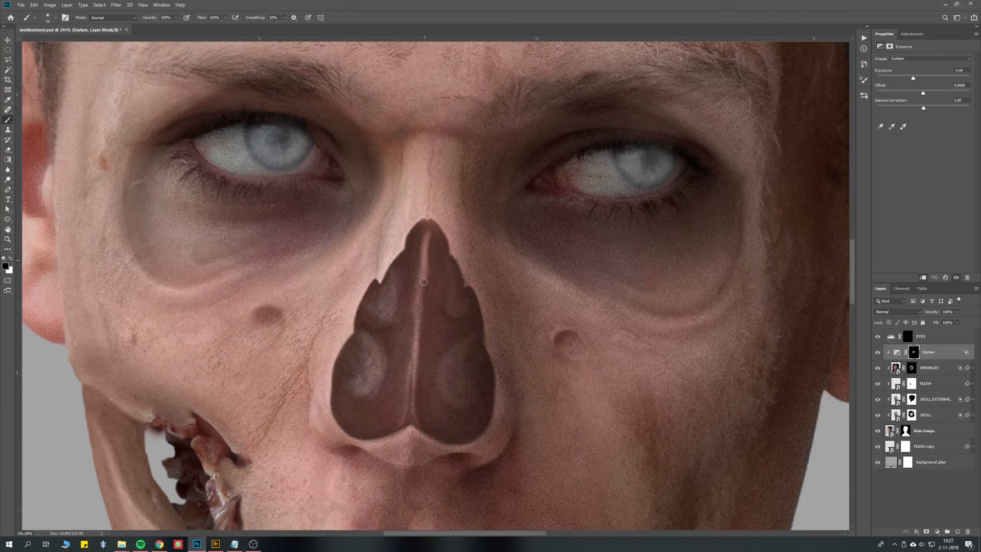
{"action": "left_click_drag", "start_coordinate": [402, 452], "coordinate": [419, 380]}
{"action": "scroll", "coordinate": [417, 338], "scroll_direction": "down", "scroll_amount": 3}
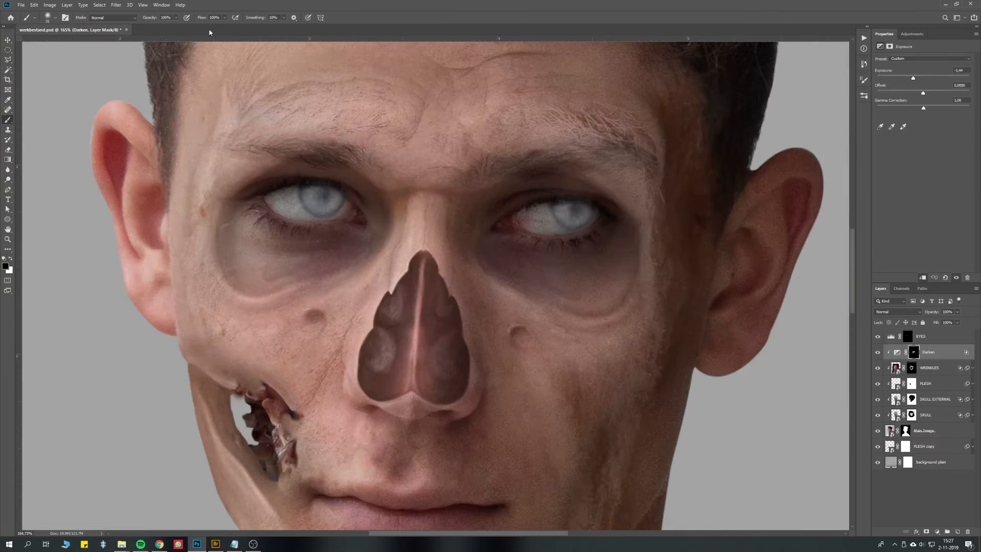
{"action": "key", "text": "x"}
{"action": "scroll", "coordinate": [416, 296], "scroll_direction": "down", "scroll_amount": 9}
{"action": "mouse_move", "coordinate": [414, 358]}
{"action": "left_mouse_down"}
{"action": "mouse_move", "coordinate": [429, 276]}
{"action": "mouse_move", "coordinate": [412, 353]}
{"action": "left_mouse_up"}
{"action": "scroll", "coordinate": [409, 347], "scroll_direction": "up", "scroll_amount": 5}
{"action": "scroll", "coordinate": [412, 352], "scroll_direction": "down", "scroll_amount": 10}
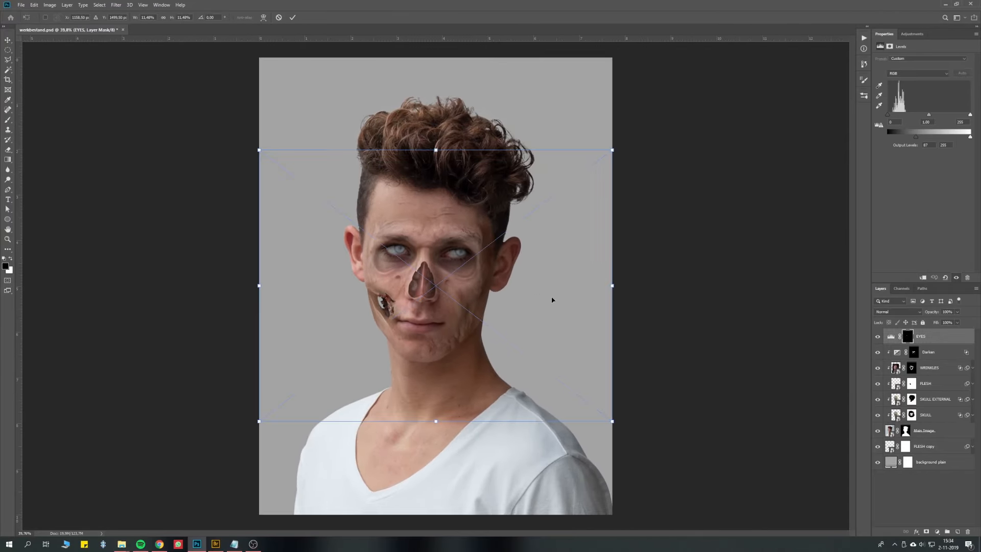
Scale down and rotate the placed goat flesh photo over the man's face.
{"action": "left_click_drag", "start_coordinate": [612, 151], "coordinate": [585, 170]}
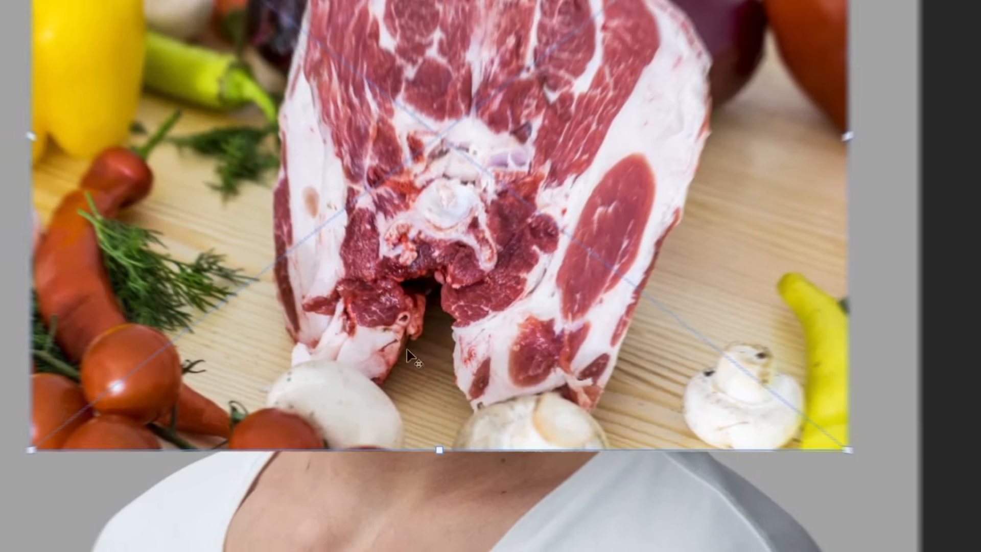
{"action": "scroll", "coordinate": [421, 325], "scroll_direction": "up", "scroll_amount": 5}
{"action": "scroll", "coordinate": [591, 116], "scroll_direction": "down", "scroll_amount": 4}
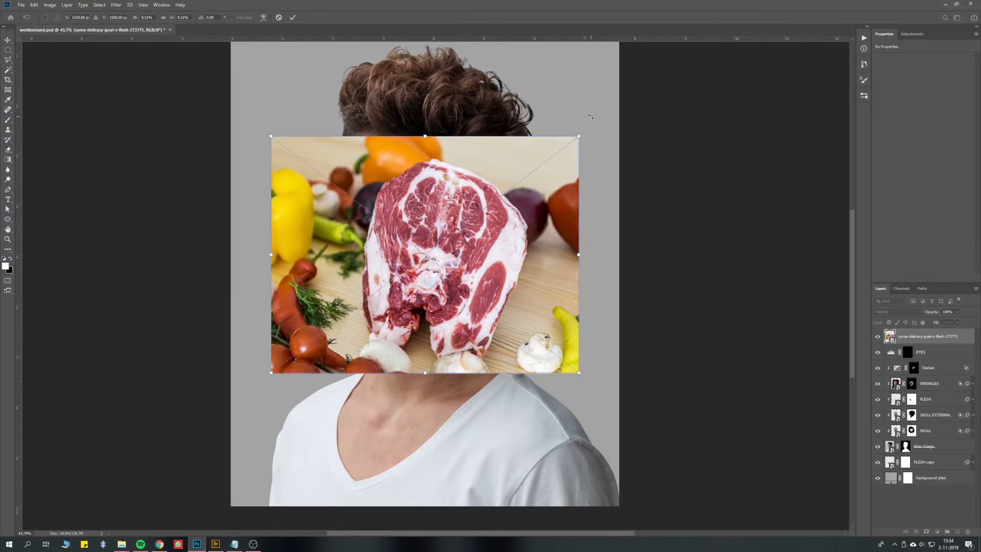
{"action": "left_click_drag", "start_coordinate": [590, 116], "coordinate": [503, 153]}
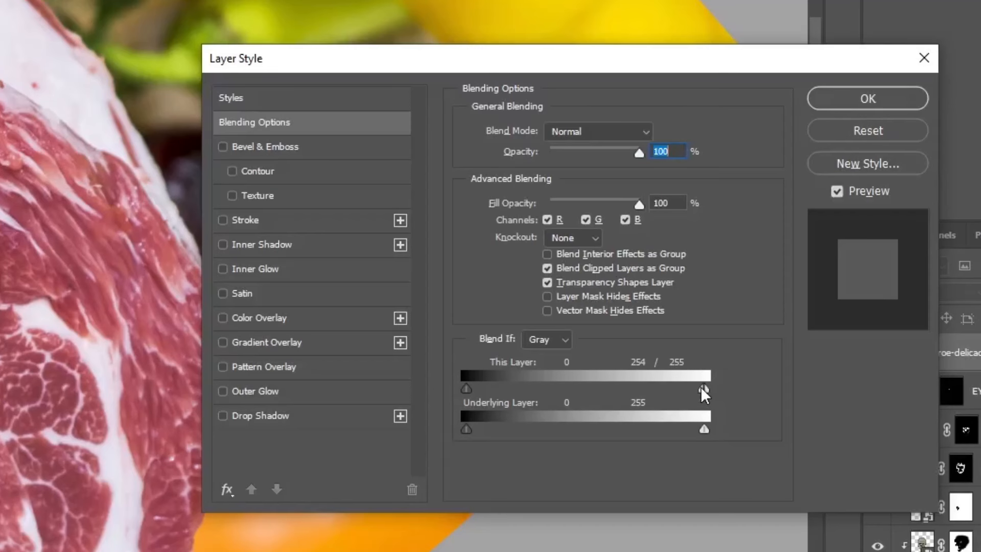
Set the goat flesh layer's Blend If highlight sliders for This Layer to 0 / 151 and apply the layer style.
{"action": "left_click_drag", "start_coordinate": [701, 387], "coordinate": [463, 388]}
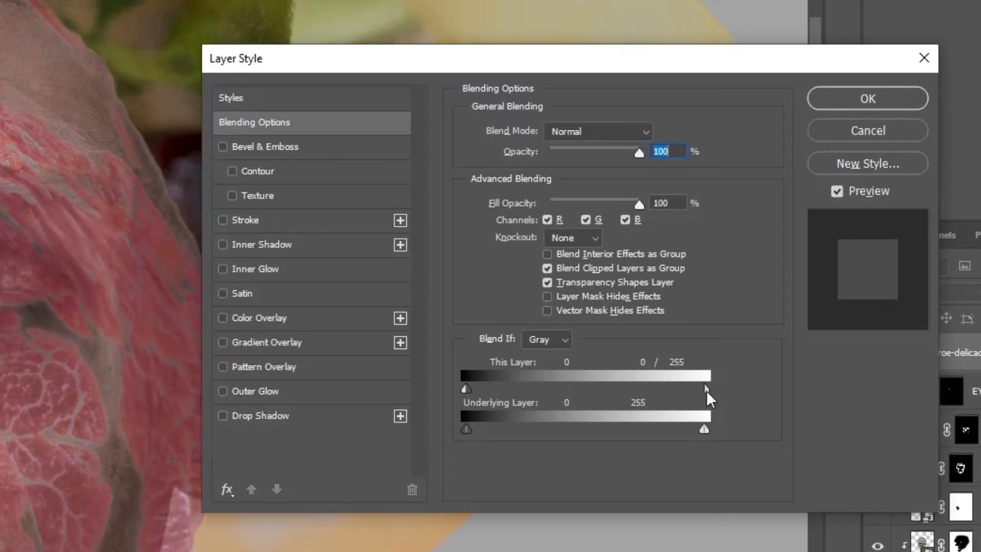
{"action": "left_click_drag", "start_coordinate": [707, 387], "coordinate": [602, 383]}
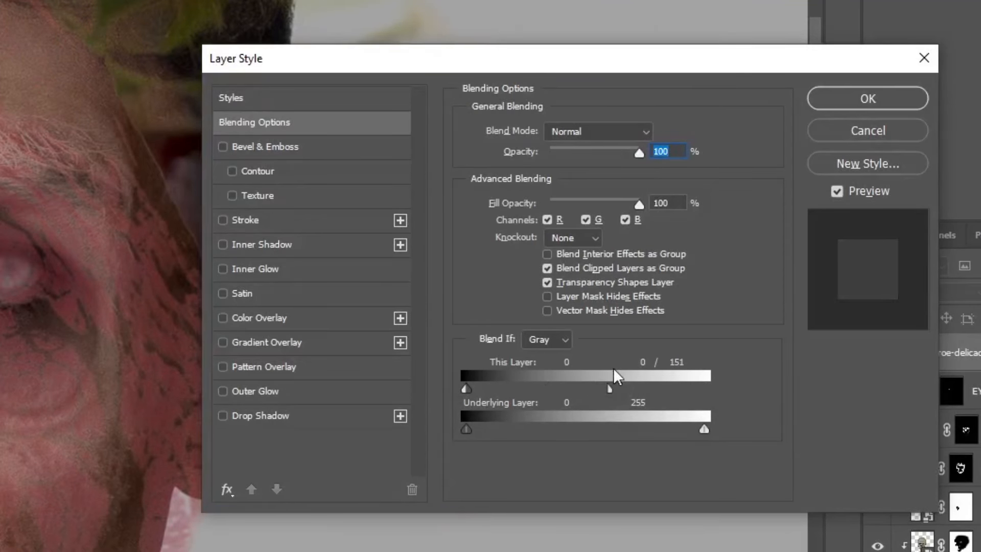
{"action": "left_click", "coordinate": [820, 103]}
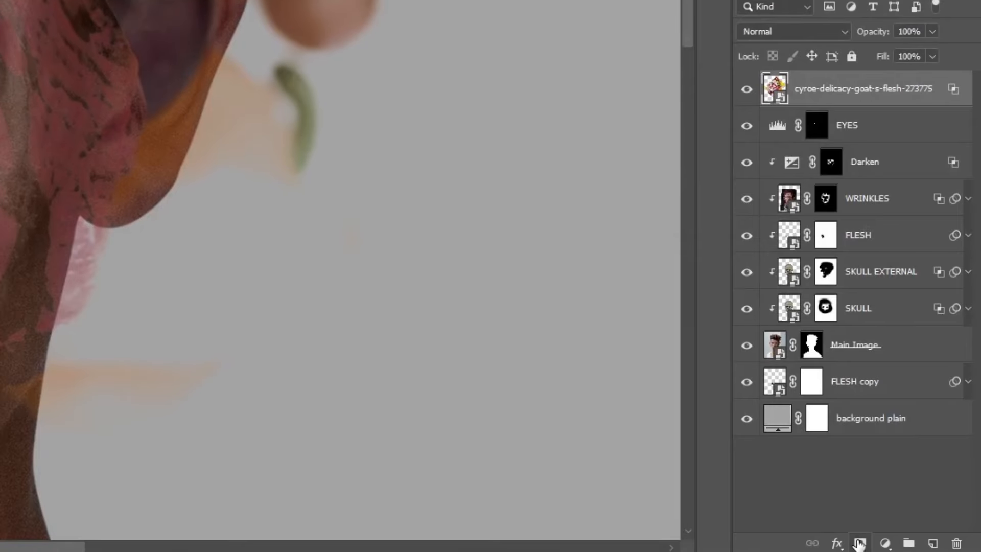
Add a black layer mask to the goat flesh layer and paint the flesh back in as a forehead wound.
{"action": "left_click", "coordinate": [860, 543], "text": "alt"}
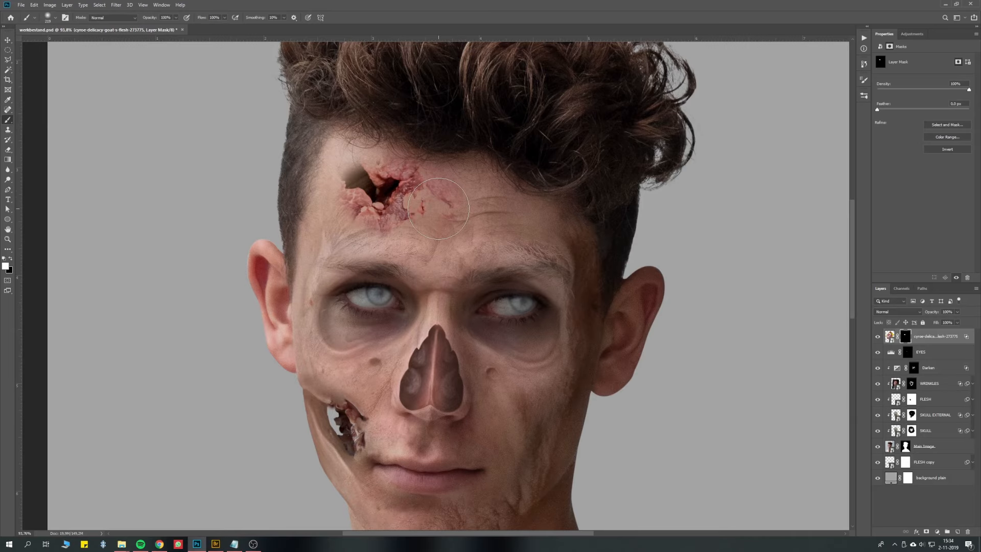
{"action": "mouse_move", "coordinate": [438, 208]}
{"action": "left_mouse_down"}
{"action": "mouse_move", "coordinate": [362, 213]}
{"action": "mouse_move", "coordinate": [317, 252]}
{"action": "left_mouse_up"}
{"action": "mouse_move", "coordinate": [355, 170]}
{"action": "left_mouse_down"}
{"action": "mouse_move", "coordinate": [330, 122]}
{"action": "mouse_move", "coordinate": [334, 96]}
{"action": "mouse_move", "coordinate": [367, 96]}
{"action": "mouse_move", "coordinate": [371, 206]}
{"action": "left_mouse_up"}
{"action": "key", "text": "x"}
Set the goat flesh layer's blend mode to Multiply.
{"action": "left_click", "coordinate": [896, 312]}
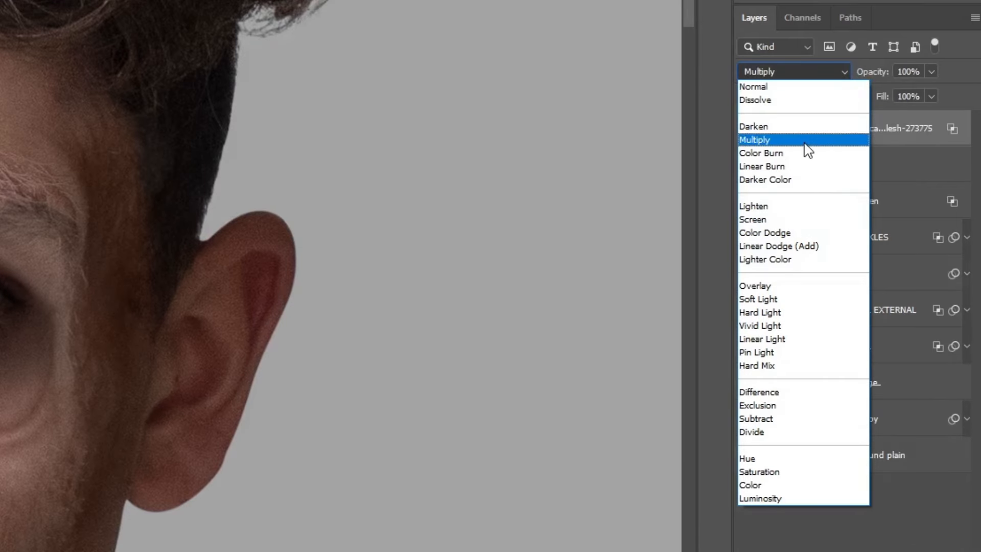
{"action": "left_click", "coordinate": [805, 141]}
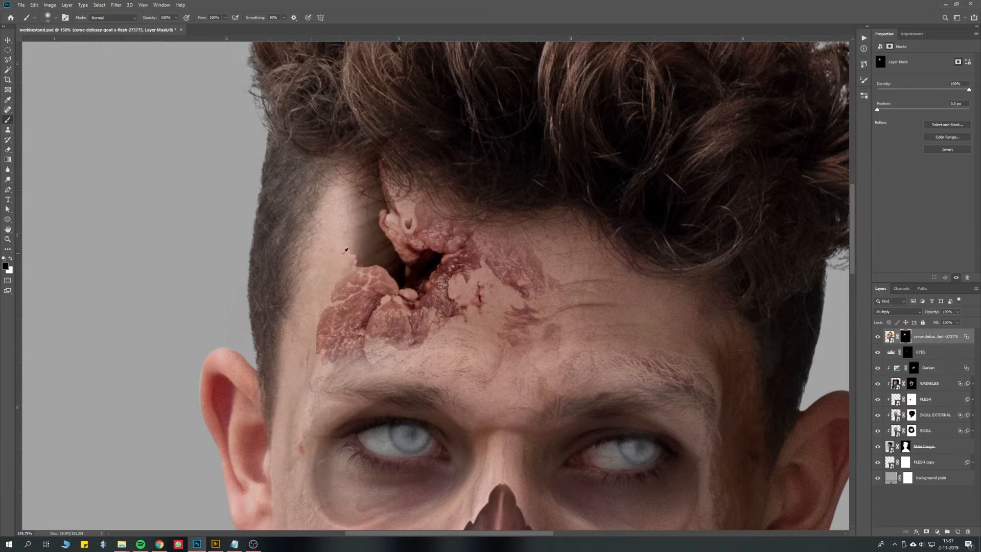
Refine the forehead wound's edges toward the hairline and brow by painting on the goat flesh layer's mask.
{"action": "left_click_drag", "start_coordinate": [507, 182], "coordinate": [504, 300]}
{"action": "key", "text": "x"}
{"action": "mouse_move", "coordinate": [375, 251]}
{"action": "left_mouse_down"}
{"action": "mouse_move", "coordinate": [451, 219]}
{"action": "mouse_move", "coordinate": [397, 230]}
{"action": "left_mouse_up"}
{"action": "scroll", "coordinate": [378, 358], "scroll_direction": "down", "scroll_amount": 3}
{"action": "mouse_move", "coordinate": [318, 369]}
{"action": "left_mouse_down"}
{"action": "mouse_move", "coordinate": [348, 369]}
{"action": "mouse_move", "coordinate": [365, 330]}
{"action": "mouse_move", "coordinate": [450, 337]}
{"action": "left_mouse_up"}
{"action": "scroll", "coordinate": [381, 354], "scroll_direction": "up", "scroll_amount": 3}
Set the brush mode to Normal and touch up the flesh mask around the hole in the forehead.
{"action": "key", "text": "shift+alt+o"}
{"action": "left_click", "coordinate": [113, 18]}
{"action": "left_click", "coordinate": [102, 25]}
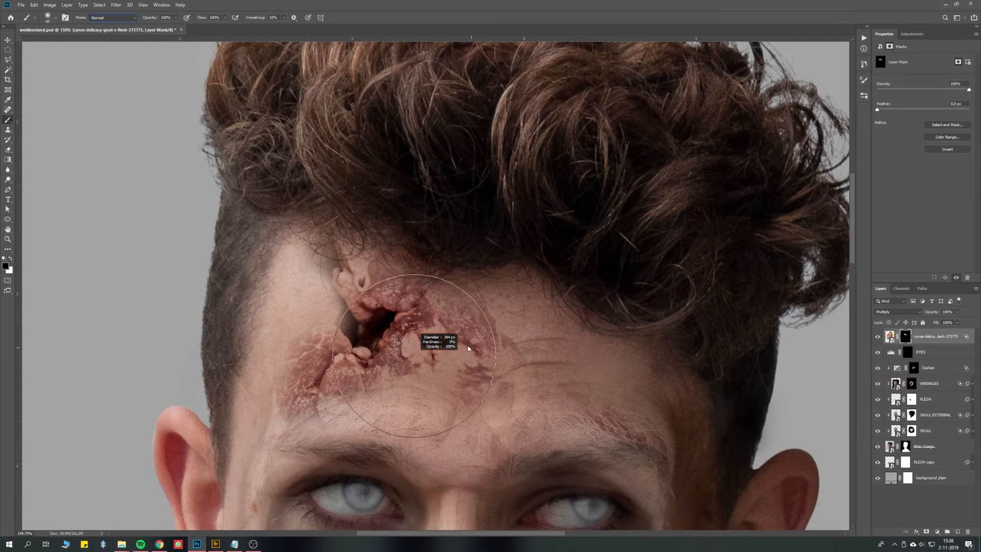
{"action": "key", "text": "x"}
{"action": "mouse_move", "coordinate": [368, 342]}
{"action": "left_mouse_down"}
{"action": "mouse_move", "coordinate": [425, 311]}
{"action": "mouse_move", "coordinate": [408, 258]}
{"action": "left_mouse_up"}
{"action": "key", "text": "x"}
{"action": "scroll", "coordinate": [529, 437], "scroll_direction": "down", "scroll_amount": 5}
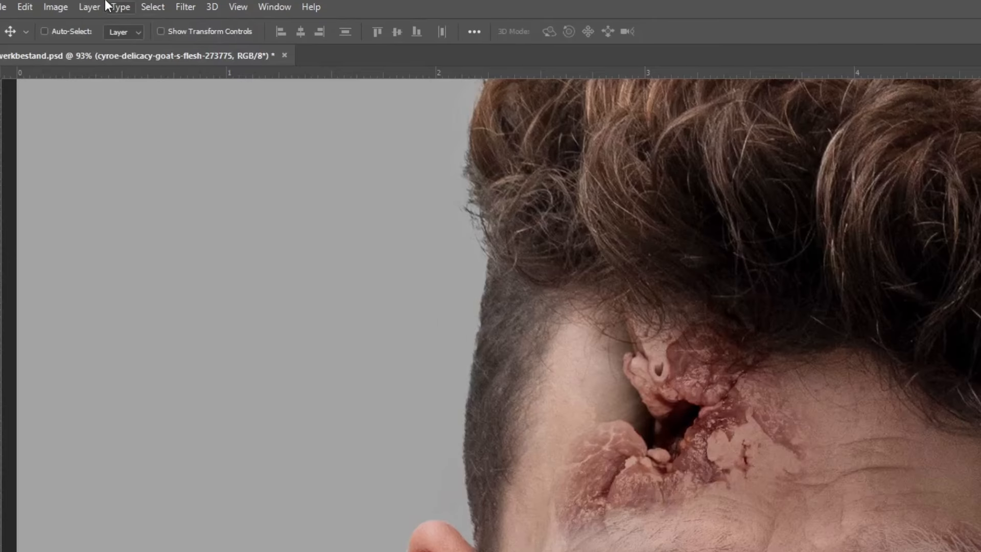
Apply Levels to the goat flesh layer with the black output level raised to 13, and shift the flesh on the forehead.
{"action": "left_click", "coordinate": [49, 4]}
{"action": "mouse_move", "coordinate": [148, 51]}
{"action": "left_click", "coordinate": [383, 81]}
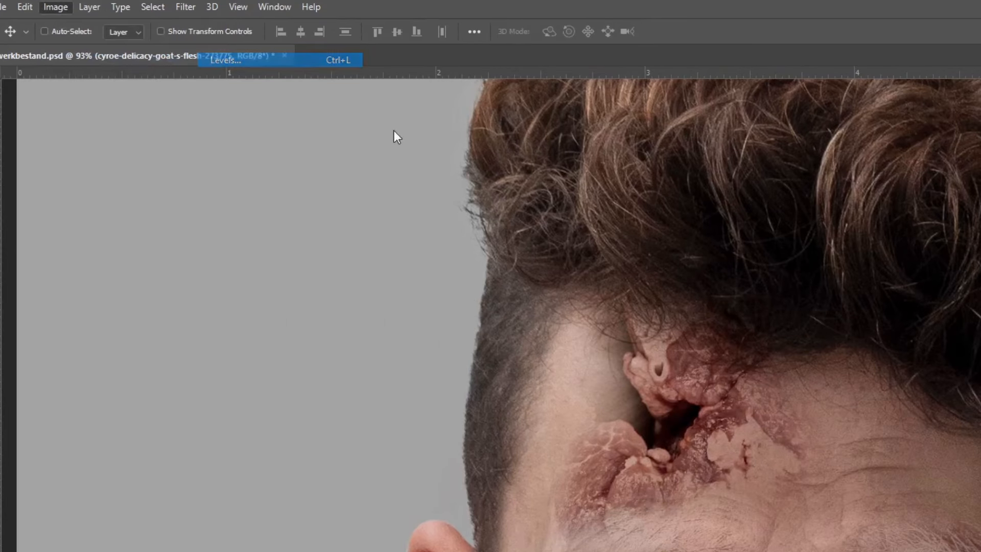
{"action": "left_click_drag", "start_coordinate": [778, 473], "coordinate": [783, 474]}
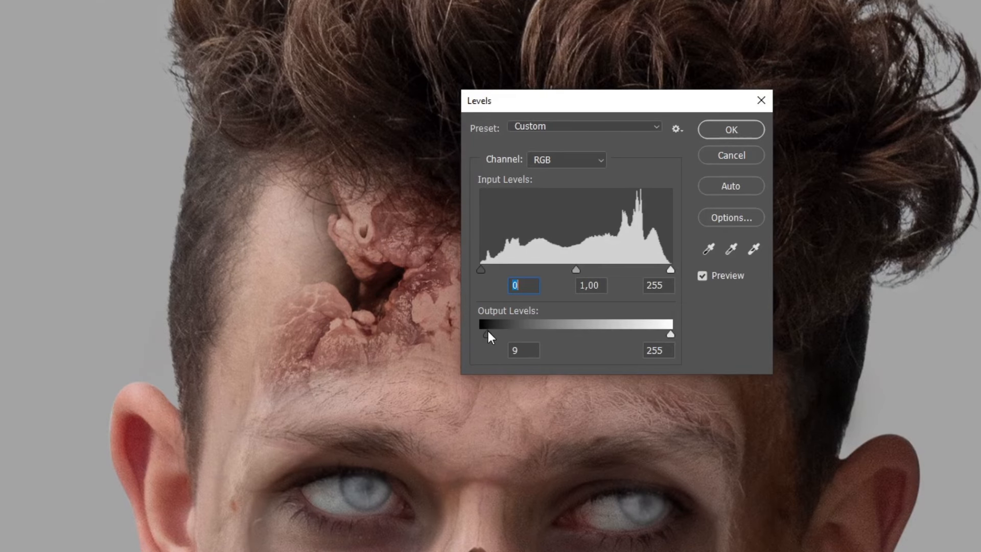
{"action": "left_click_drag", "start_coordinate": [488, 332], "coordinate": [489, 332]}
{"action": "left_click", "coordinate": [724, 131]}
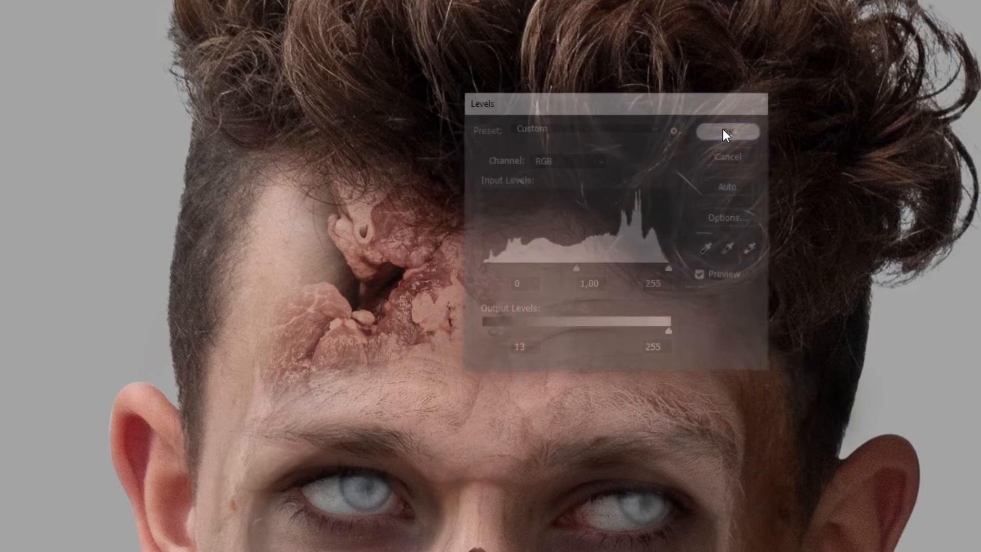
{"action": "left_click_drag", "start_coordinate": [507, 250], "coordinate": [485, 213]}
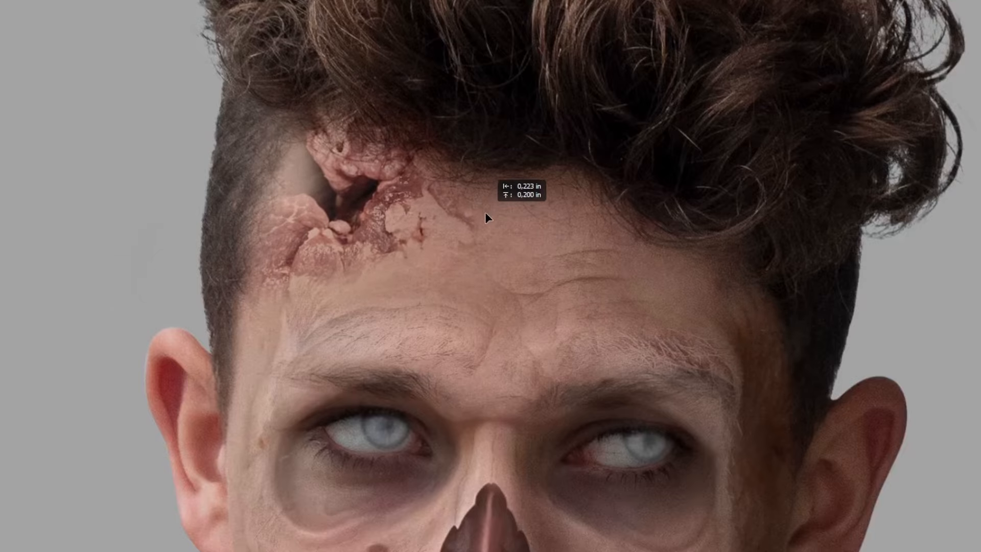
Position another flesh copy beside the ear and paint a bite out of the earlobe's outer edge on the Main Image mask.
{"action": "key", "text": "ctrl+minus"}
{"action": "key", "text": "ctrl+minus"}
{"action": "left_click_drag", "start_coordinate": [582, 189], "coordinate": [576, 218]}
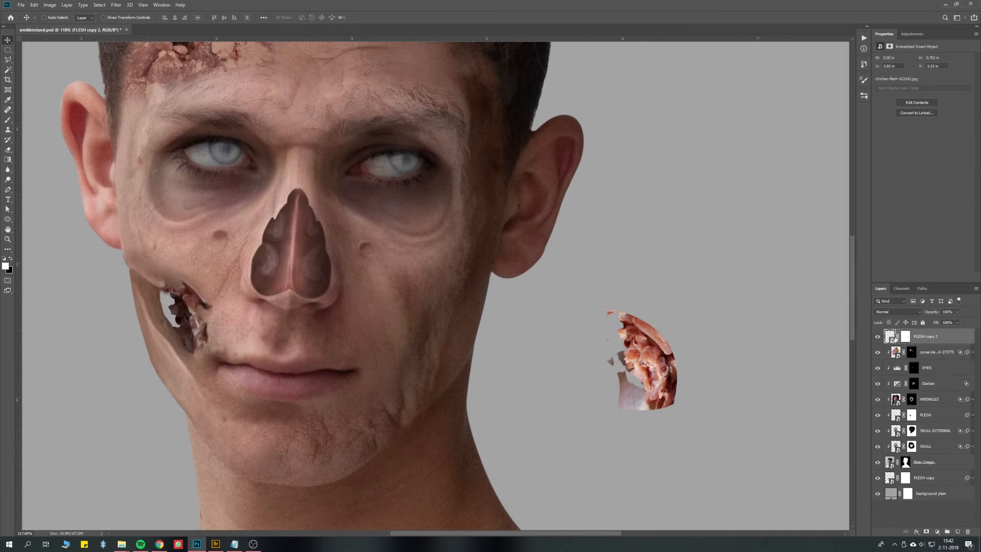
{"action": "left_click_drag", "start_coordinate": [611, 325], "coordinate": [603, 274]}
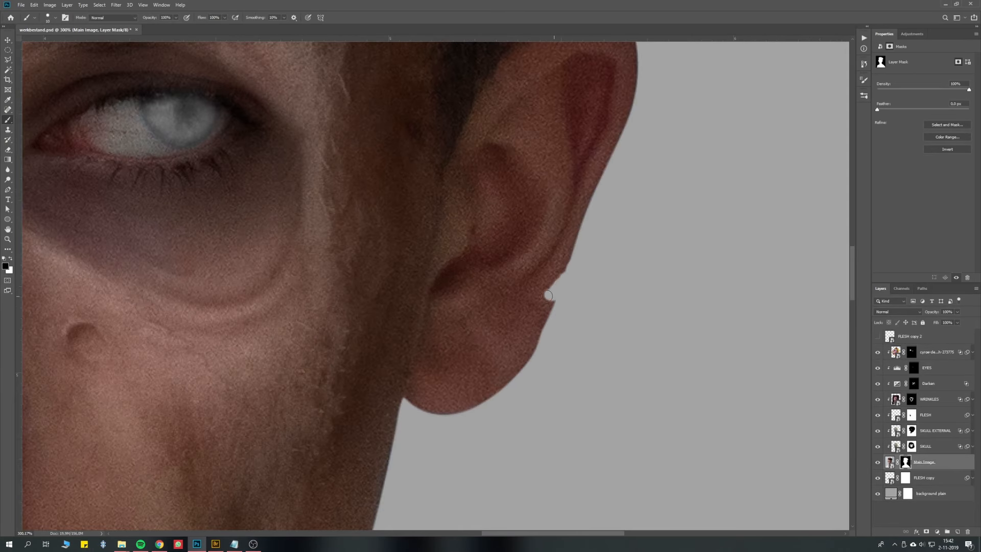
{"action": "left_click_drag", "start_coordinate": [547, 295], "coordinate": [543, 344]}
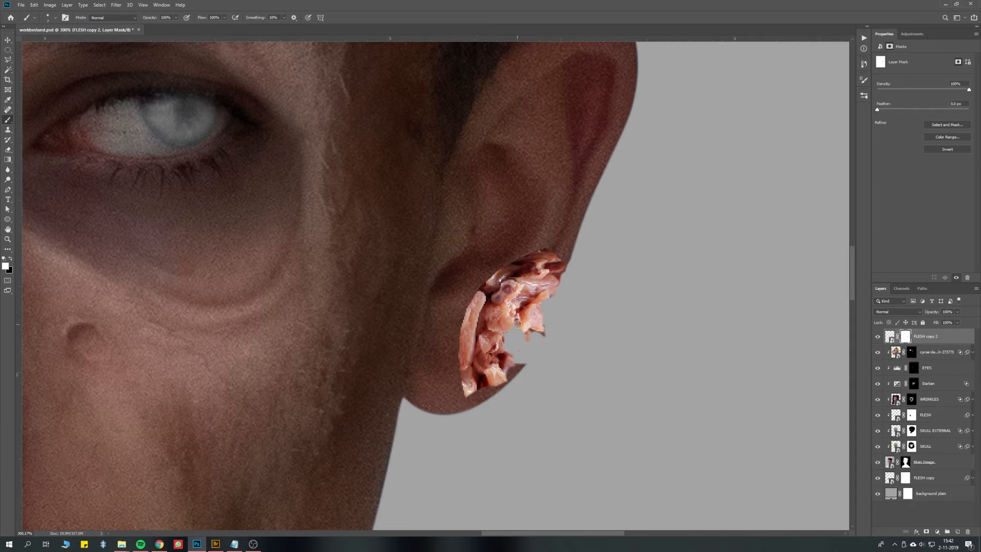
Trim the flesh copy to the edge of the earlobe bite by painting on its layer mask.
{"action": "right_click", "coordinate": [538, 340]}
{"action": "mouse_move", "coordinate": [543, 251]}
{"action": "left_mouse_down"}
{"action": "mouse_move", "coordinate": [497, 258]}
{"action": "mouse_move", "coordinate": [471, 299]}
{"action": "mouse_move", "coordinate": [534, 294]}
{"action": "left_mouse_up"}
{"action": "scroll", "coordinate": [567, 418], "scroll_direction": "up", "scroll_amount": 2}
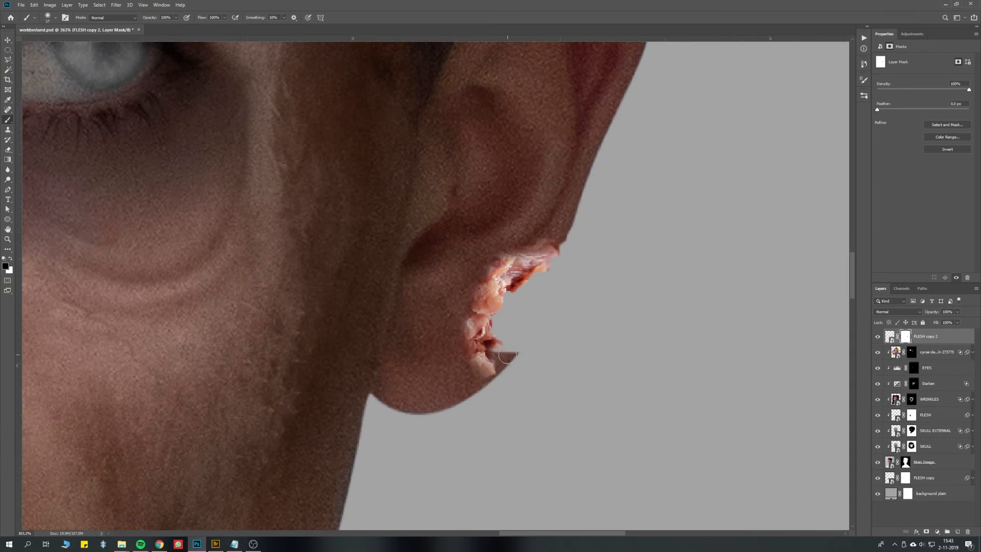
{"action": "left_click_drag", "start_coordinate": [498, 374], "coordinate": [476, 366]}
Clean up the bite's edge on the Main Image mask with a smaller brush and tone down the ear flesh.
{"action": "left_click", "coordinate": [905, 462]}
{"action": "key", "text": "bracketleft"}
{"action": "key", "text": "bracketleft"}
{"action": "key", "text": "bracketleft"}
{"action": "left_click_drag", "start_coordinate": [518, 353], "coordinate": [511, 352]}
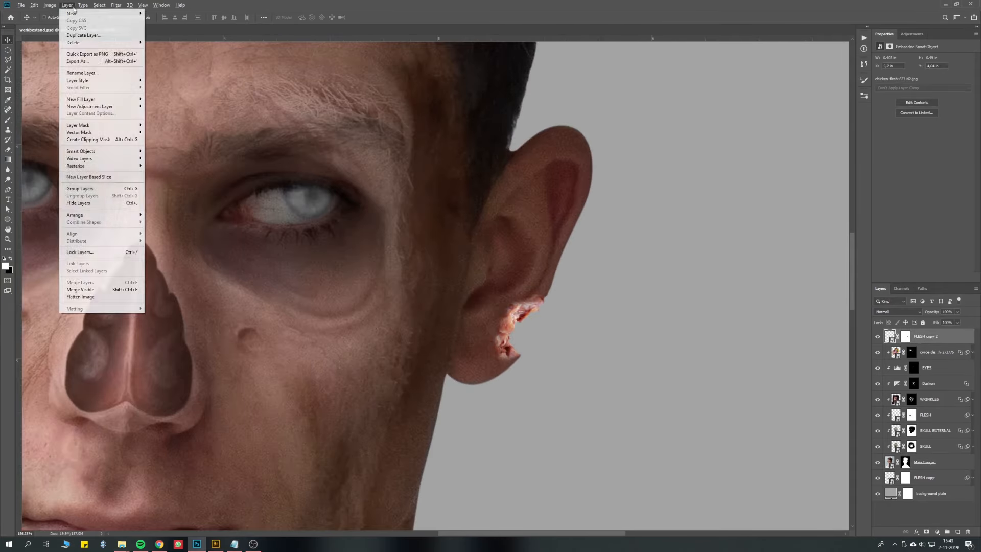
{"action": "left_click_drag", "start_coordinate": [514, 243], "coordinate": [458, 243]}
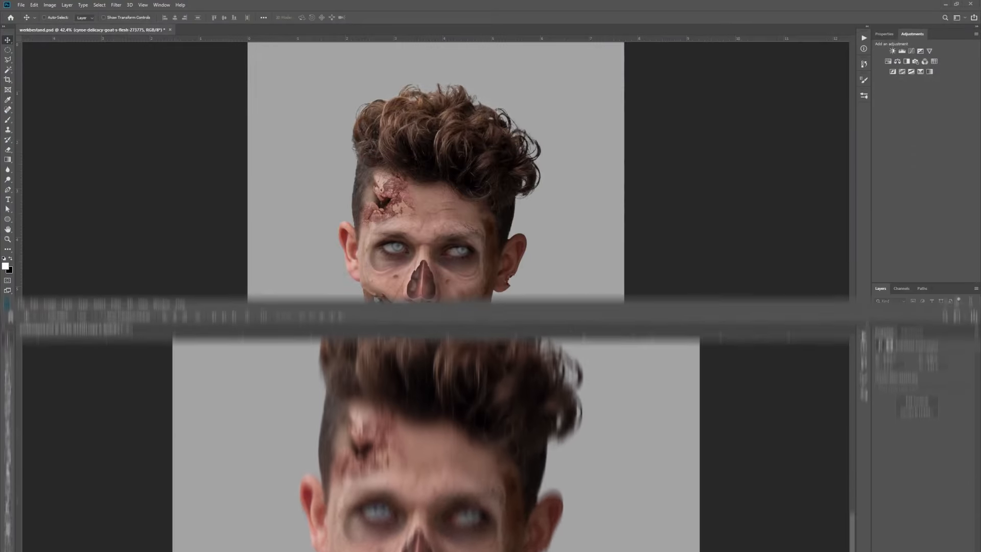
Add a dark red Solid Color fill layer above the goat flesh layer and set its blend mode to Overlay.
{"action": "left_click", "coordinate": [936, 533]}
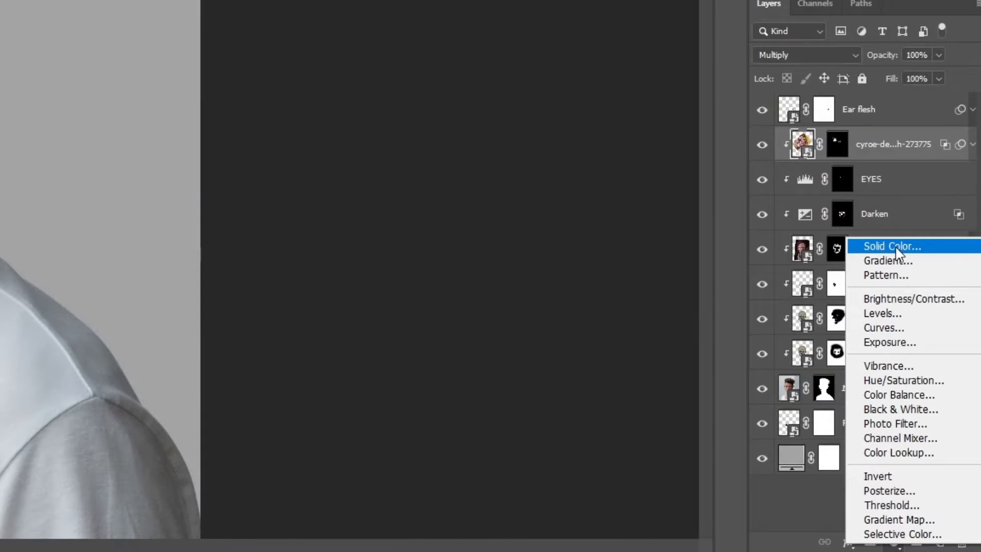
{"action": "left_click", "coordinate": [928, 400]}
{"action": "mouse_move", "coordinate": [607, 376]}
{"action": "left_mouse_down"}
{"action": "mouse_move", "coordinate": [556, 373]}
{"action": "mouse_move", "coordinate": [567, 370]}
{"action": "left_mouse_up"}
{"action": "left_click", "coordinate": [852, 219]}
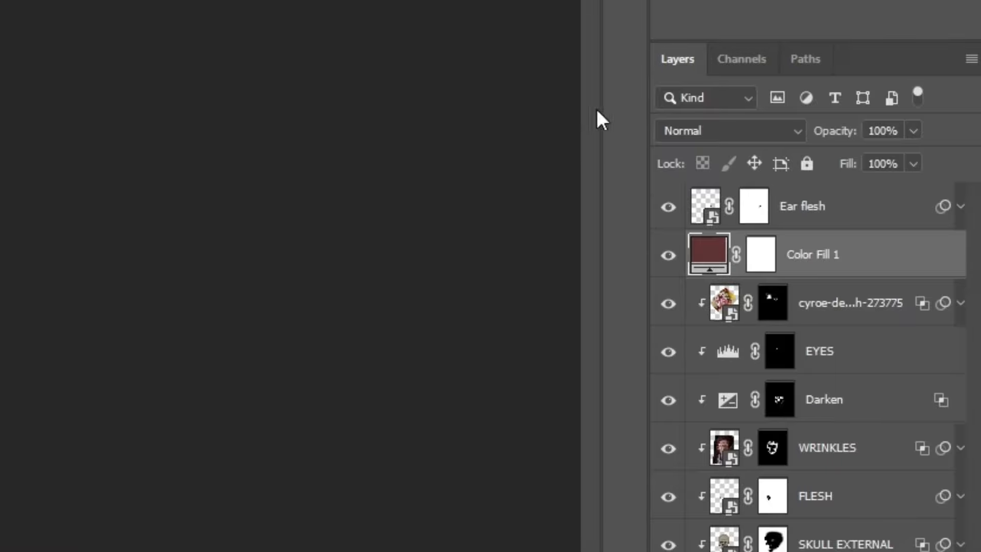
{"action": "left_click", "coordinate": [678, 129]}
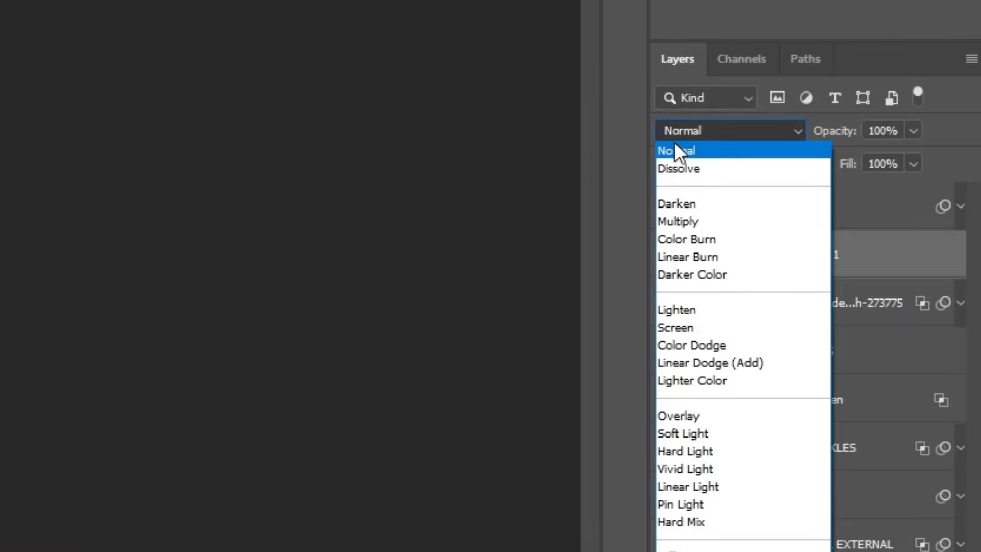
{"action": "left_click", "coordinate": [679, 415]}
Darken the Overlay fill layer's colour to a deeper maroon.
{"action": "double_click", "coordinate": [707, 258]}
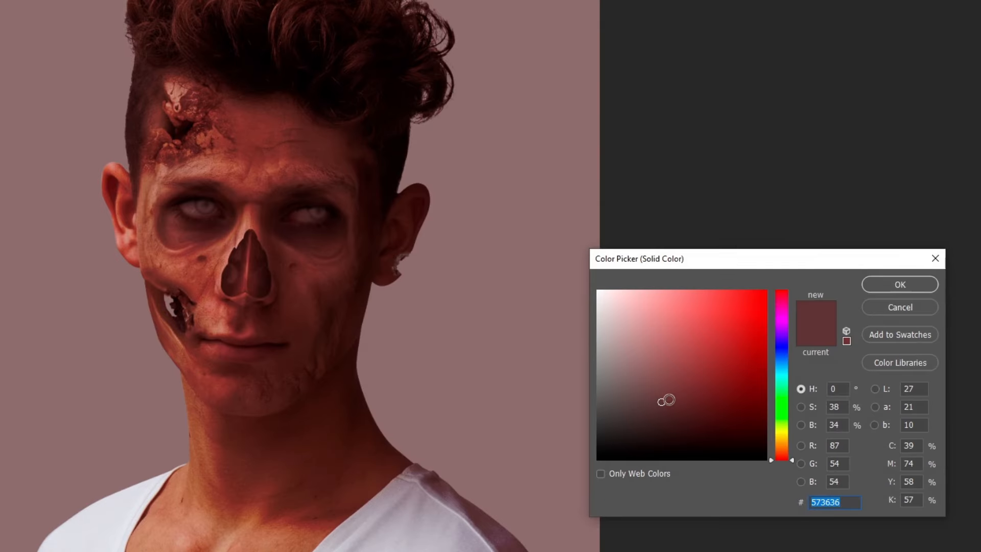
{"action": "mouse_move", "coordinate": [661, 401]}
{"action": "left_mouse_down"}
{"action": "mouse_move", "coordinate": [673, 381]}
{"action": "mouse_move", "coordinate": [674, 417]}
{"action": "left_mouse_up"}
{"action": "left_click", "coordinate": [900, 285]}
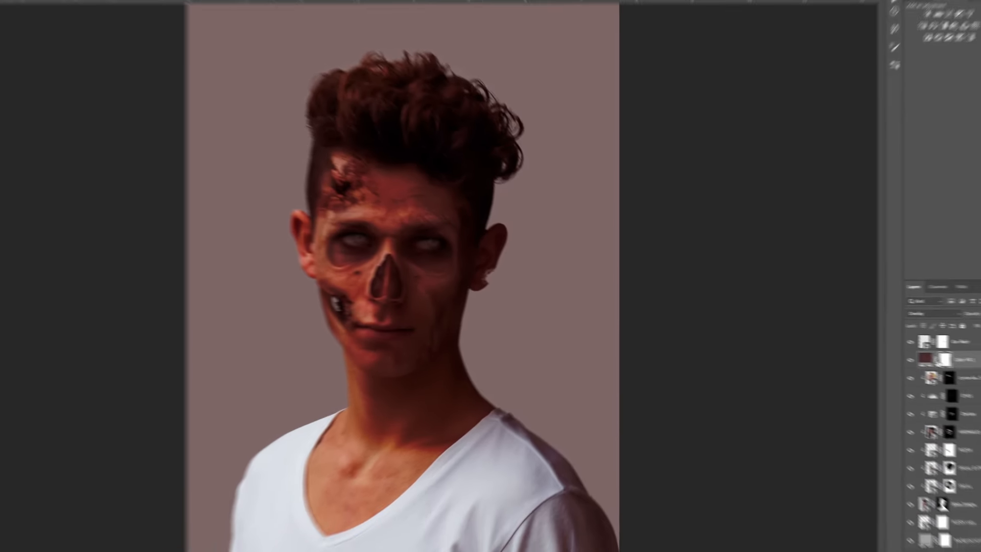
Invert the fill layer's mask and paint redness back in around the cheek wound, lips, chin and nose cavity.
{"action": "key", "text": "ctrl+i"}
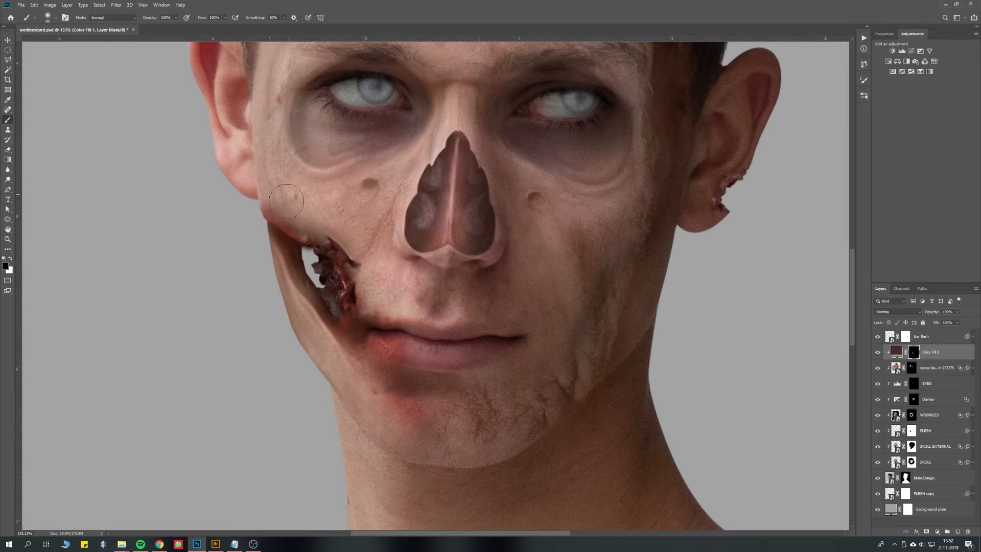
{"action": "key", "text": "x"}
{"action": "left_click_drag", "start_coordinate": [425, 197], "coordinate": [427, 236]}
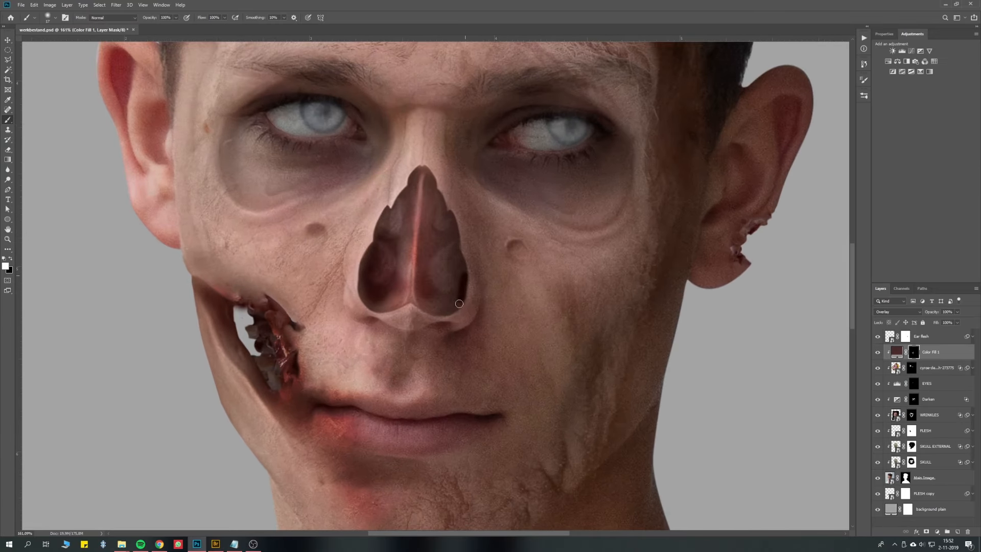
{"action": "scroll", "coordinate": [460, 286], "scroll_direction": "down", "scroll_amount": 3}
{"action": "mouse_move", "coordinate": [467, 265]}
{"action": "left_mouse_down"}
{"action": "mouse_move", "coordinate": [509, 247]}
{"action": "mouse_move", "coordinate": [496, 347]}
{"action": "left_mouse_up"}
{"action": "scroll", "coordinate": [490, 352], "scroll_direction": "down", "scroll_amount": 1}
{"action": "left_click_drag", "start_coordinate": [362, 321], "coordinate": [426, 314]}
Stamp blood splatters across the neck and upper chest on the fill layer's mask with Blood Splatter brushes.
{"action": "scroll", "coordinate": [397, 323], "scroll_direction": "up", "scroll_amount": 2}
{"action": "scroll", "coordinate": [397, 322], "scroll_direction": "down", "scroll_amount": 2}
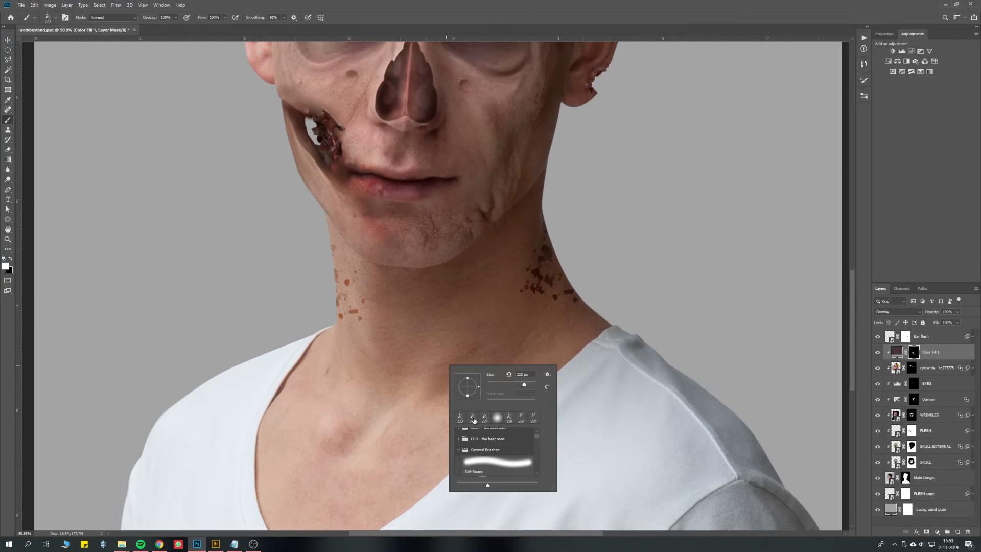
{"action": "key", "text": "Return"}
{"action": "scroll", "coordinate": [501, 436], "scroll_direction": "down", "scroll_amount": 2}
Paint bruising beneath the eyes with a Soft Round brush and rename the fill layer BLOOD/BRUISES.
{"action": "right_click", "coordinate": [481, 365]}
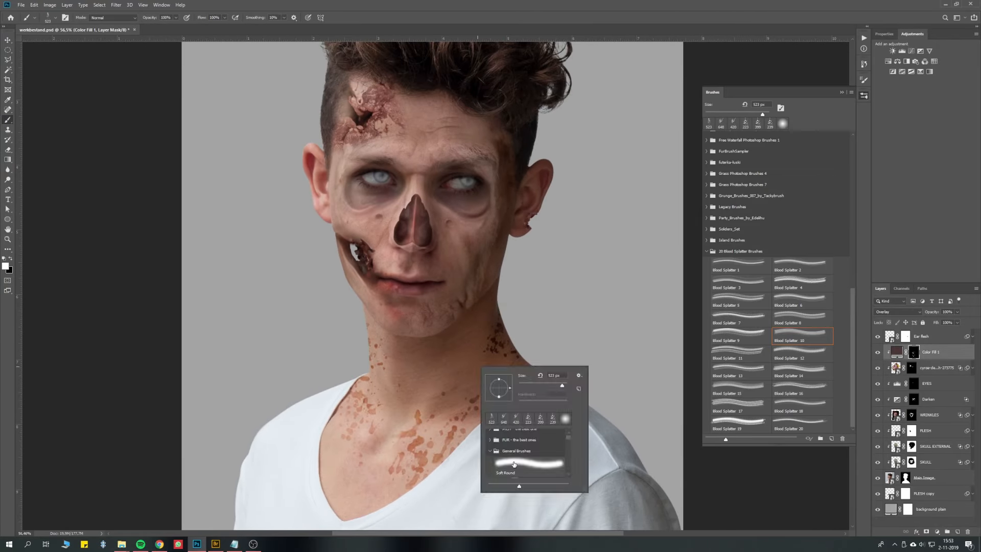
{"action": "key", "text": "Return"}
{"action": "key", "text": "x"}
{"action": "scroll", "coordinate": [366, 205], "scroll_direction": "up", "scroll_amount": 4}
{"action": "scroll", "coordinate": [366, 205], "scroll_direction": "down", "scroll_amount": 1}
{"action": "key", "text": "x"}
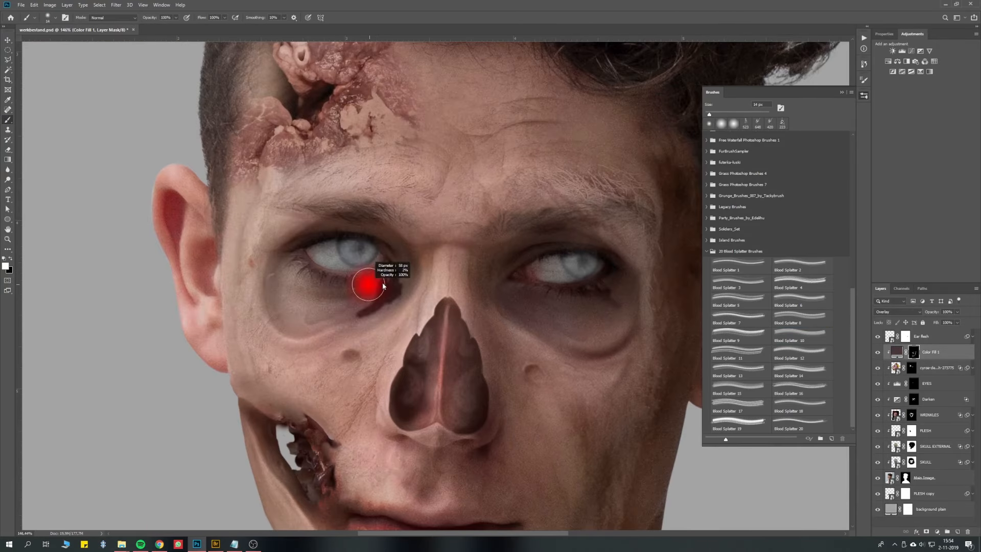
{"action": "scroll", "coordinate": [368, 285], "scroll_direction": "down", "scroll_amount": 2}
{"action": "double_click", "coordinate": [930, 352]}
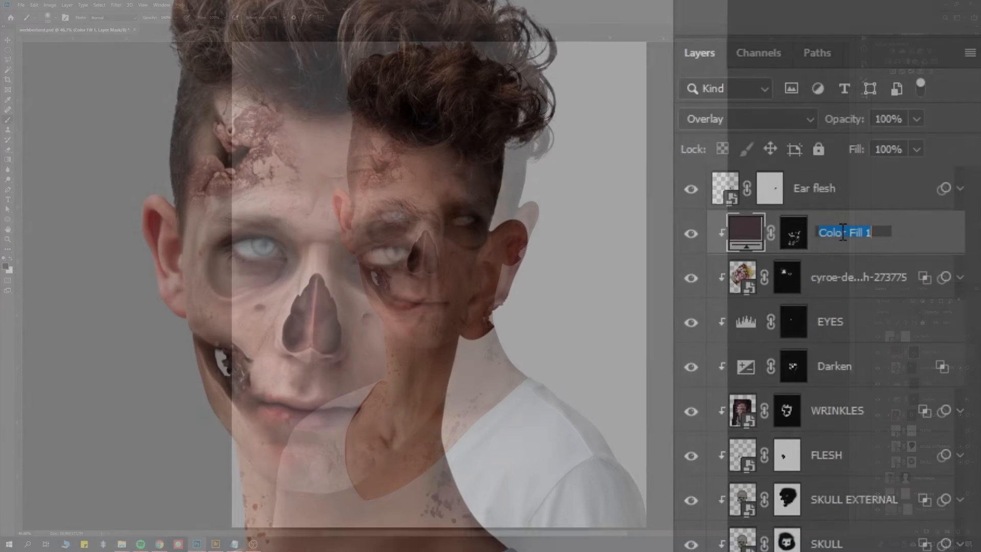
{"action": "type", "text": "BLOOD/BRUISES"}
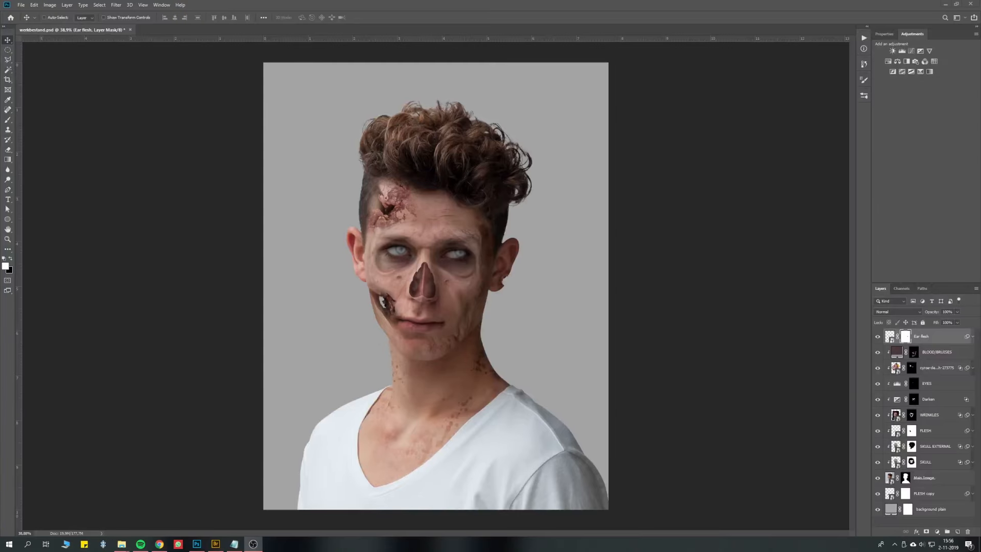
Fit the wood texture over the lower face and neck, clipped to the portrait, and fade its highlights with Blend If.
{"action": "left_click_drag", "start_coordinate": [575, 216], "coordinate": [574, 293]}
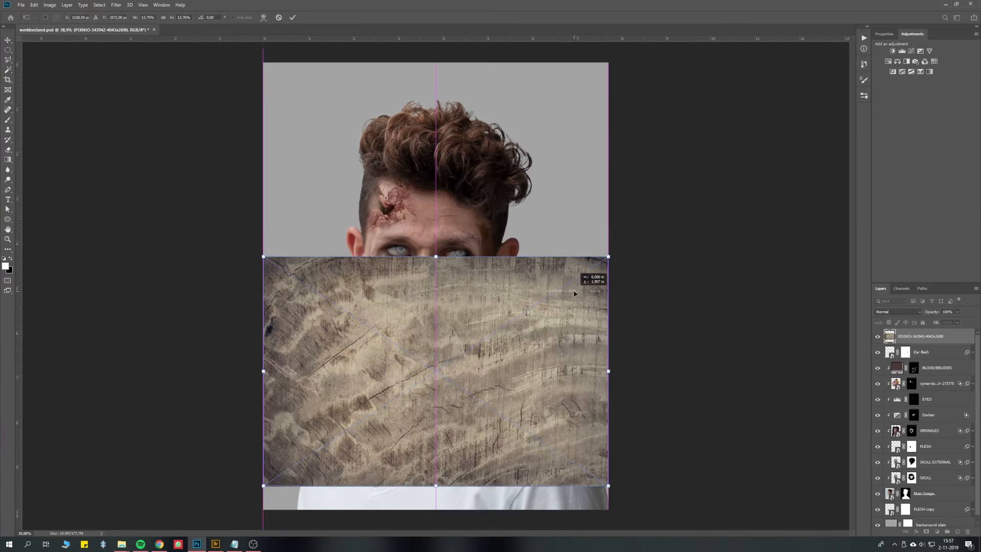
{"action": "left_click_drag", "start_coordinate": [610, 251], "coordinate": [609, 250]}
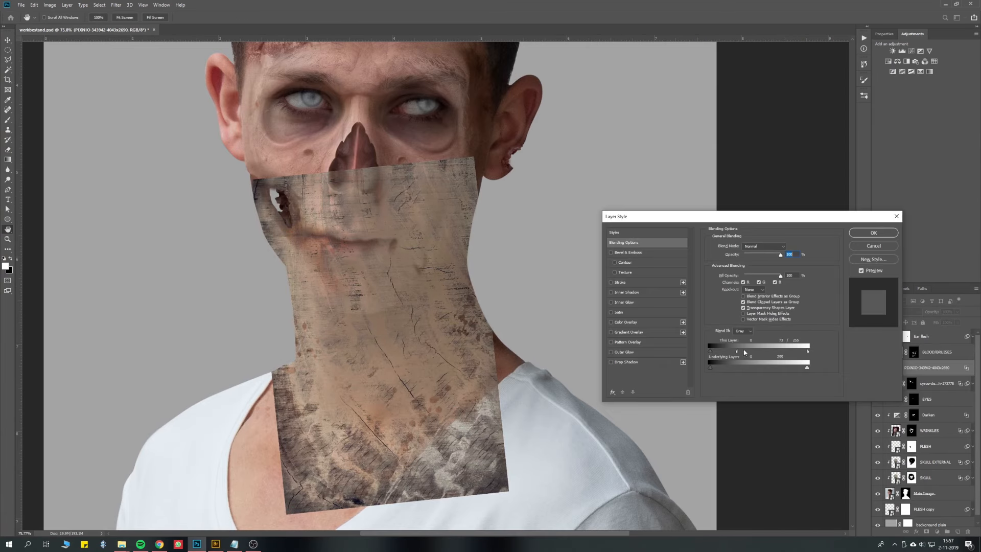
{"action": "left_click", "coordinate": [872, 232]}
Set the wood texture's blend mode to Multiply and paint it in on the neck and chest through a black mask.
{"action": "left_click", "coordinate": [897, 311]}
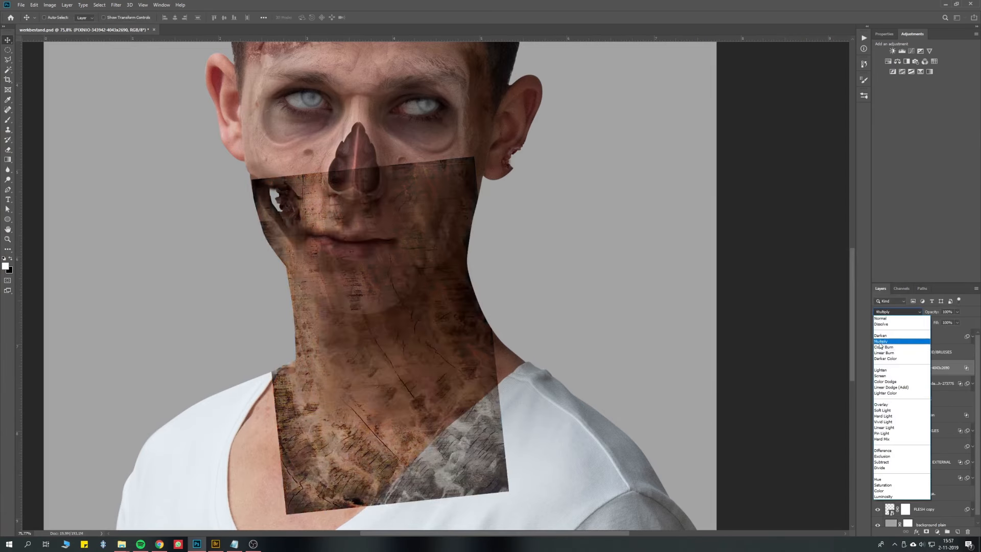
{"action": "left_click", "coordinate": [880, 342]}
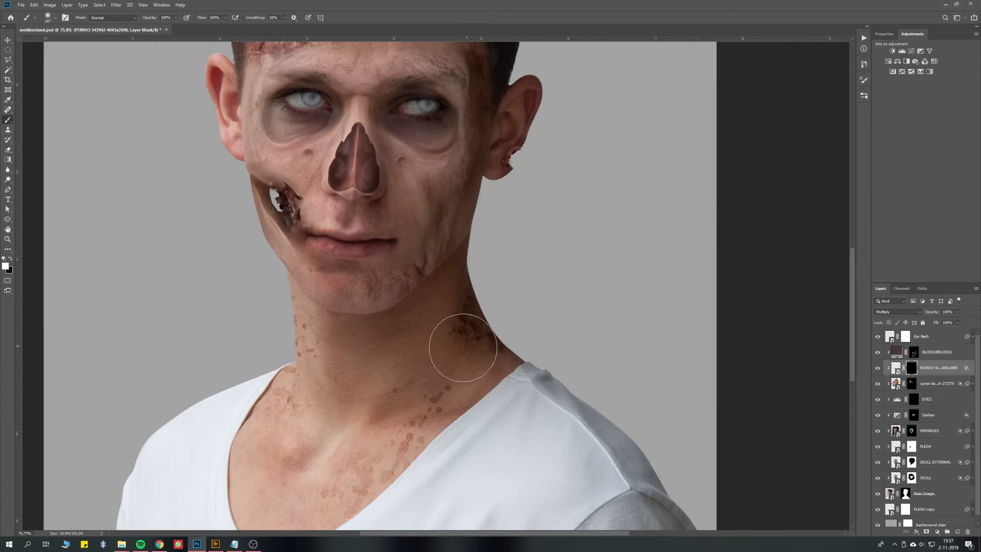
{"action": "mouse_move", "coordinate": [464, 345]}
{"action": "left_mouse_down"}
{"action": "mouse_move", "coordinate": [382, 409]}
{"action": "mouse_move", "coordinate": [345, 466]}
{"action": "mouse_move", "coordinate": [403, 473]}
{"action": "mouse_move", "coordinate": [416, 503]}
{"action": "left_mouse_up"}
{"action": "key", "text": "x"}
{"action": "scroll", "coordinate": [404, 439], "scroll_direction": "down", "scroll_amount": 5}
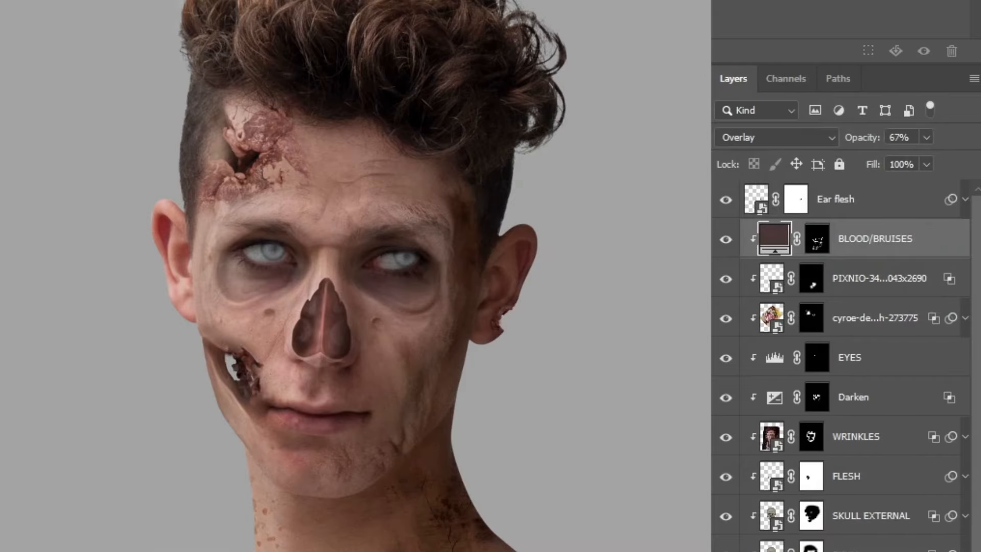
Add a clipped Vibrance adjustment above BLOOD/BRUISES to desaturate the skin, and paint its mask to restore colour in selected areas.
{"action": "left_click", "coordinate": [878, 124]}
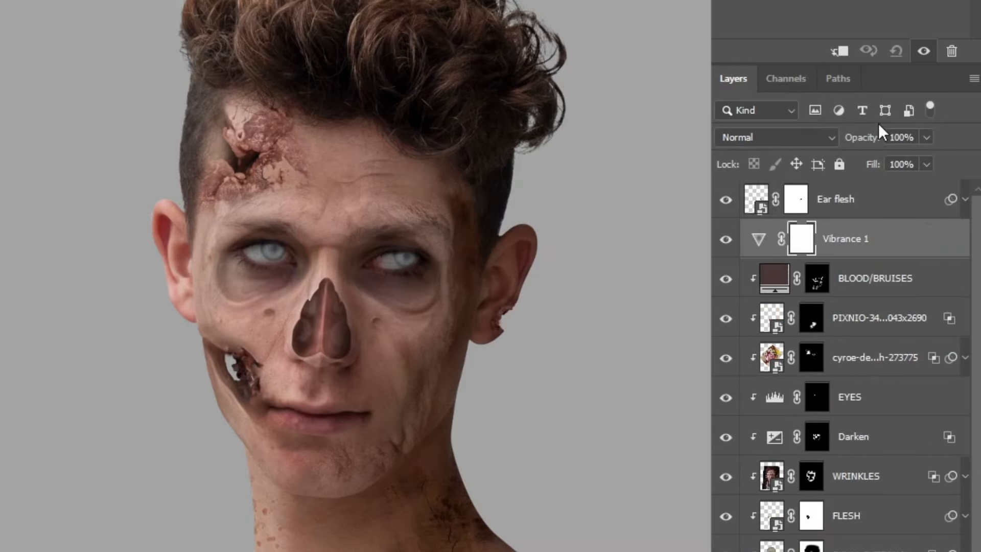
{"action": "left_click", "coordinate": [856, 258], "text": "alt"}
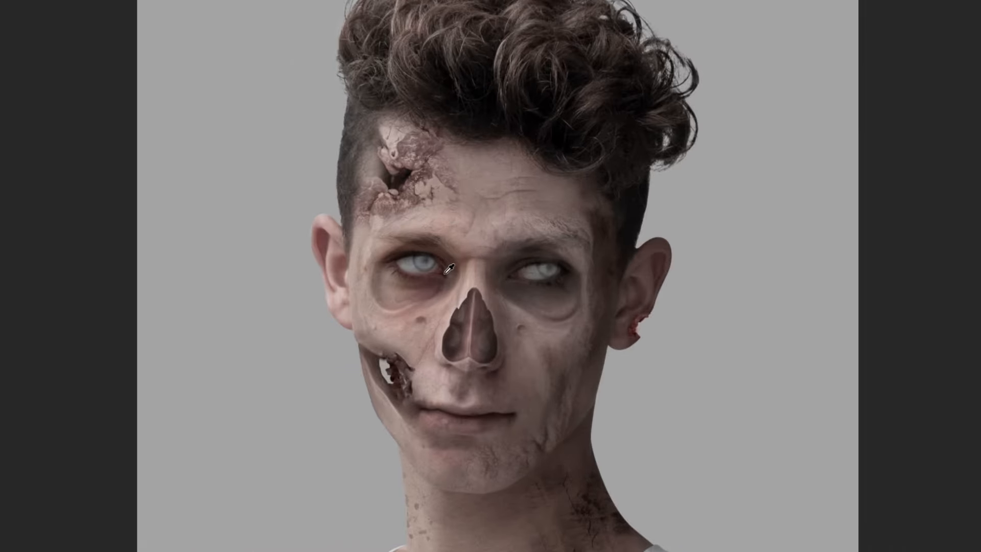
{"action": "left_click_drag", "start_coordinate": [527, 281], "coordinate": [505, 283]}
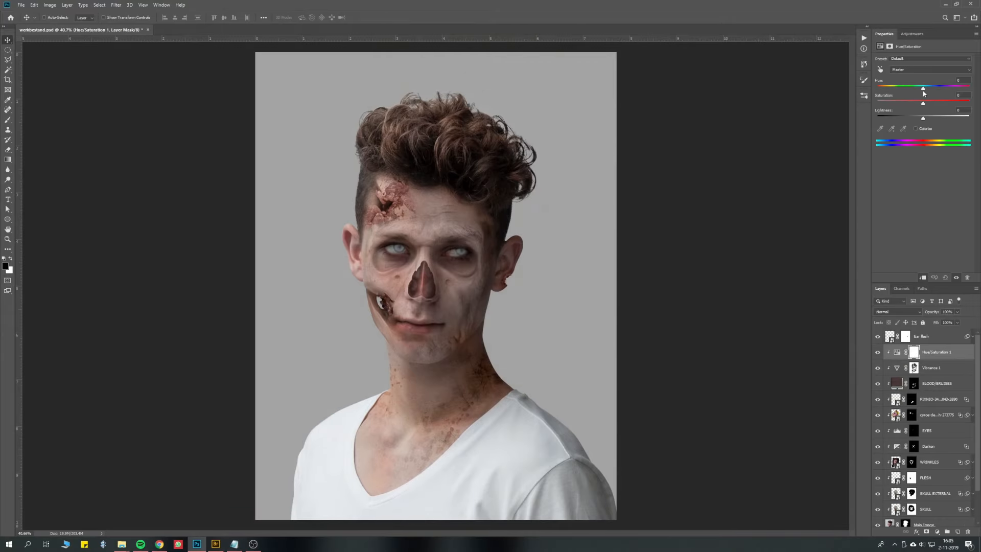
Shift the hue of the clipped Hue/Saturation adjustment slightly above 0.
{"action": "scroll", "coordinate": [448, 255], "scroll_direction": "up", "scroll_amount": 4}
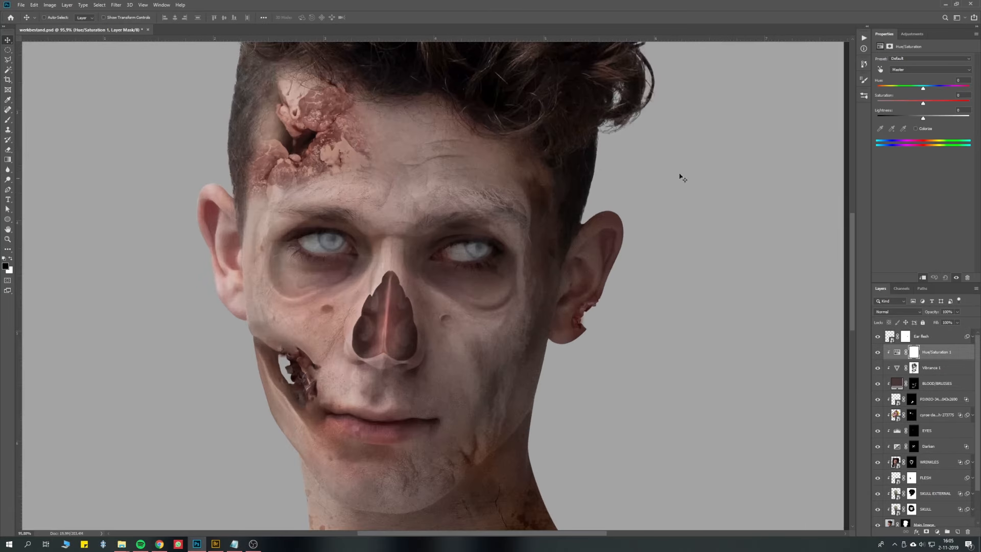
{"action": "left_click_drag", "start_coordinate": [925, 90], "coordinate": [931, 90]}
{"action": "scroll", "coordinate": [452, 256], "scroll_direction": "down", "scroll_amount": 5}
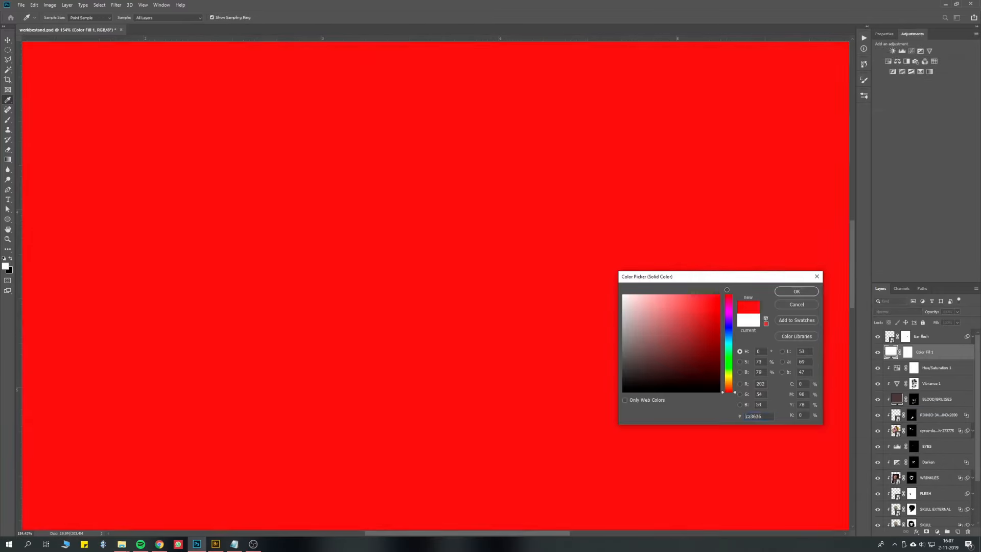
Finish a clipped red Solid Color fill layer above Hue/Saturation, set it to Overlay and invert its mask.
{"action": "key", "text": "Return"}
{"action": "key", "text": "shift+plus"}
{"action": "key", "text": "shift+plus"}
{"action": "key", "text": "shift+plus"}
{"action": "left_click", "coordinate": [913, 352]}
{"action": "key", "text": "ctrl+i"}
{"action": "key", "text": "b"}
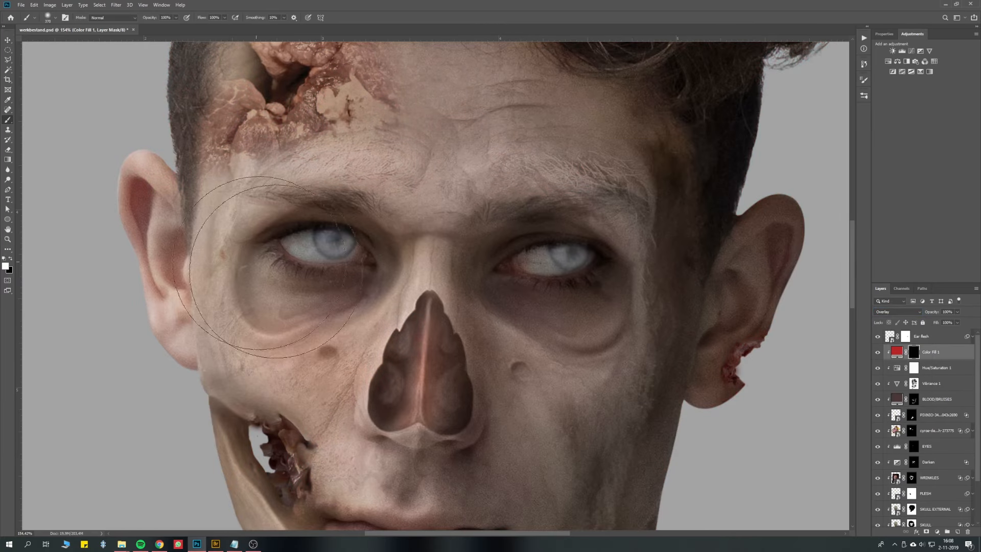
Paint red into the white of the eye nearest the bitten ear on the fill layer's mask.
{"action": "scroll", "coordinate": [488, 268], "scroll_direction": "up", "scroll_amount": 3}
{"action": "key", "text": "x"}
{"action": "scroll", "coordinate": [597, 249], "scroll_direction": "down", "scroll_amount": 2}
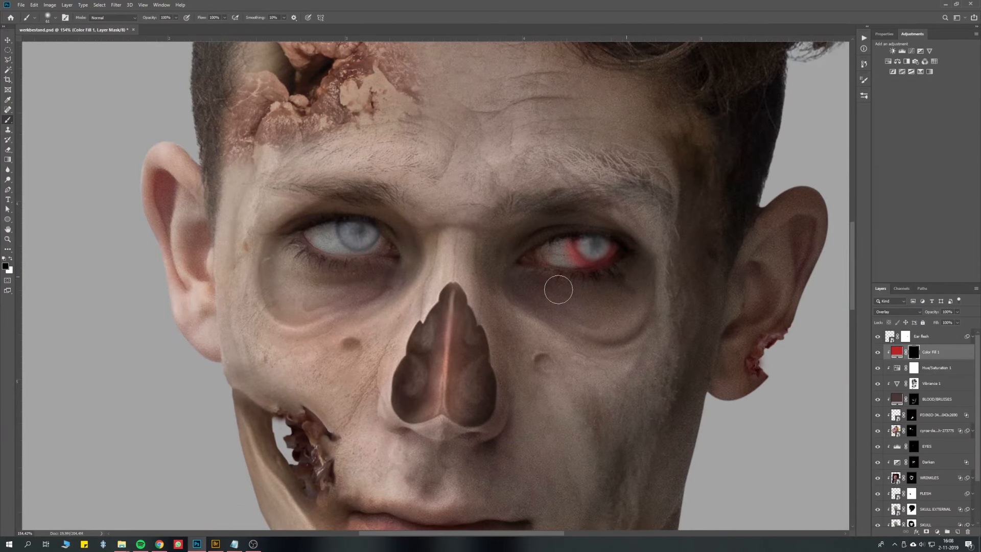
Change the eye fill layer's colour to a darker, more muted red.
{"action": "double_click", "coordinate": [896, 352]}
{"action": "left_click", "coordinate": [674, 366]}
{"action": "left_click", "coordinate": [797, 292]}
{"action": "scroll", "coordinate": [499, 237], "scroll_direction": "down", "scroll_amount": 9}
{"action": "scroll", "coordinate": [459, 233], "scroll_direction": "up", "scroll_amount": 7}
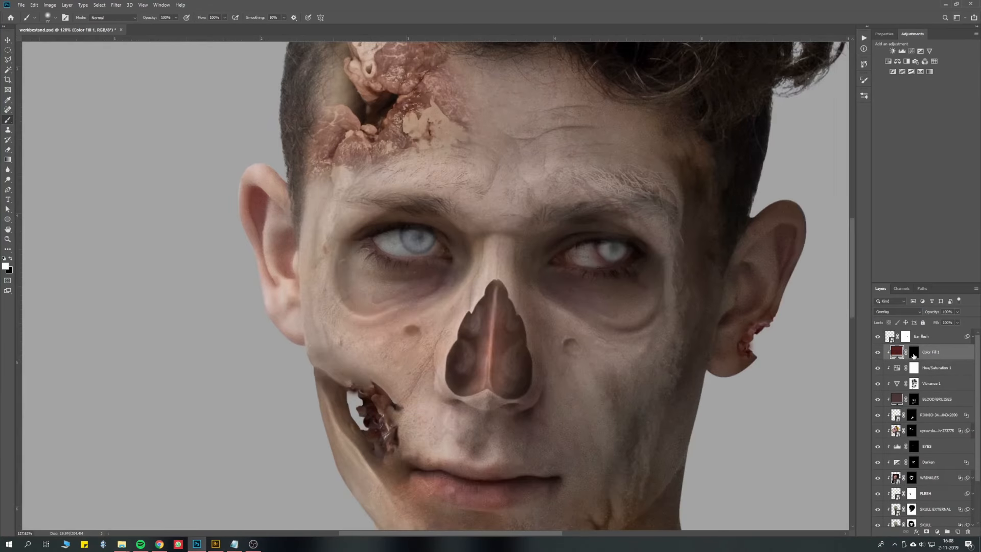
Paint the dark red over the other eye on the fill layer's mask.
{"action": "left_click", "coordinate": [913, 353]}
{"action": "left_click", "coordinate": [418, 238]}
{"action": "scroll", "coordinate": [425, 213], "scroll_direction": "down", "scroll_amount": 6}
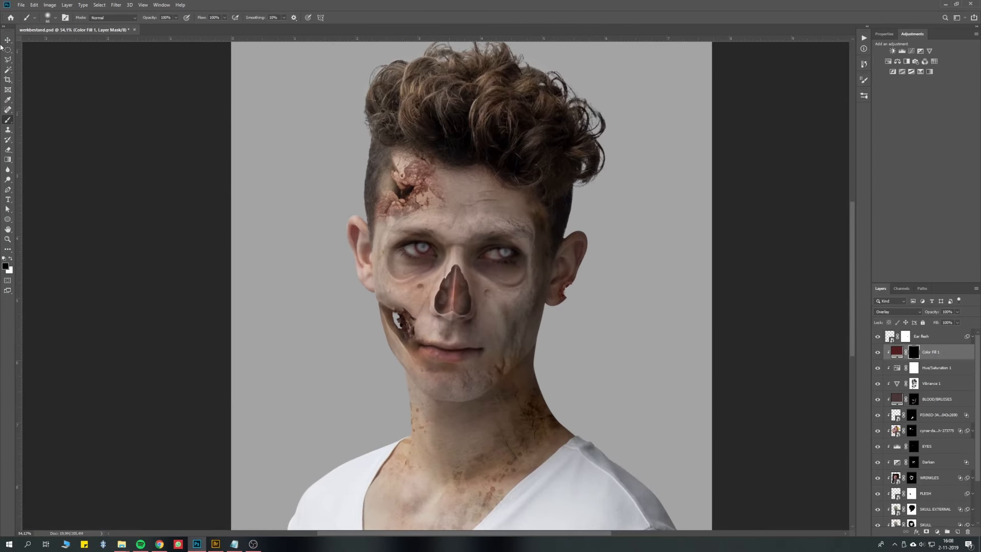